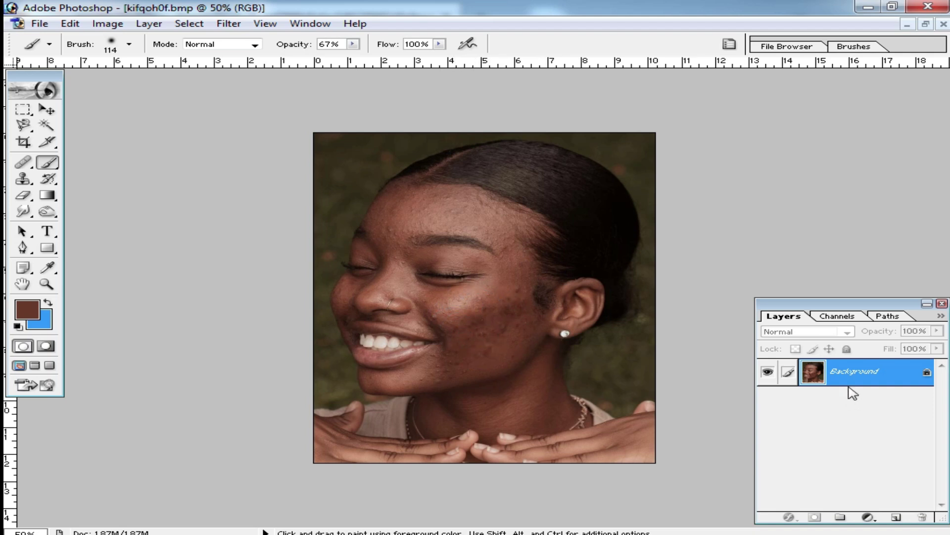
Duplicate the background layer and set the copy's blend mode to Screen to brighten the portrait.
{"action": "key", "text": "ctrl+j"}
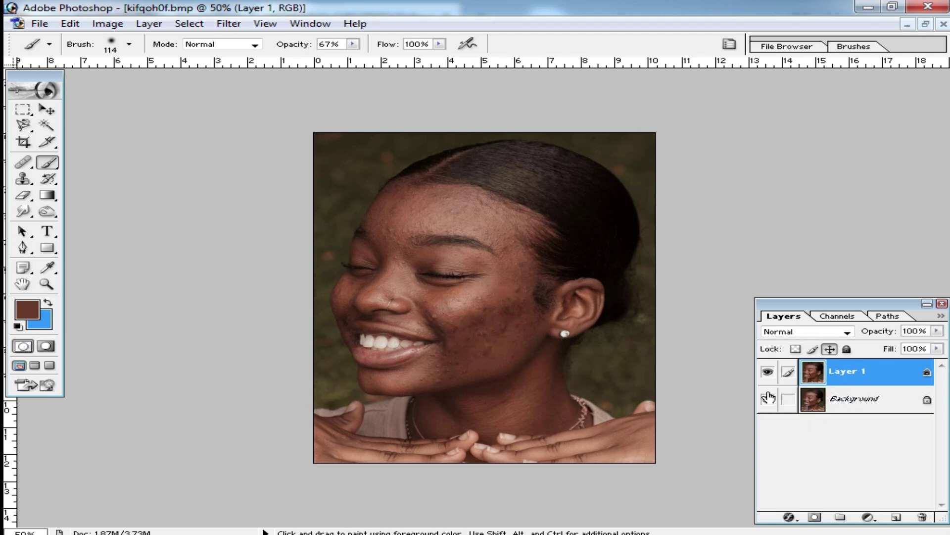
{"action": "left_click", "coordinate": [826, 333]}
{"action": "left_click", "coordinate": [778, 168]}
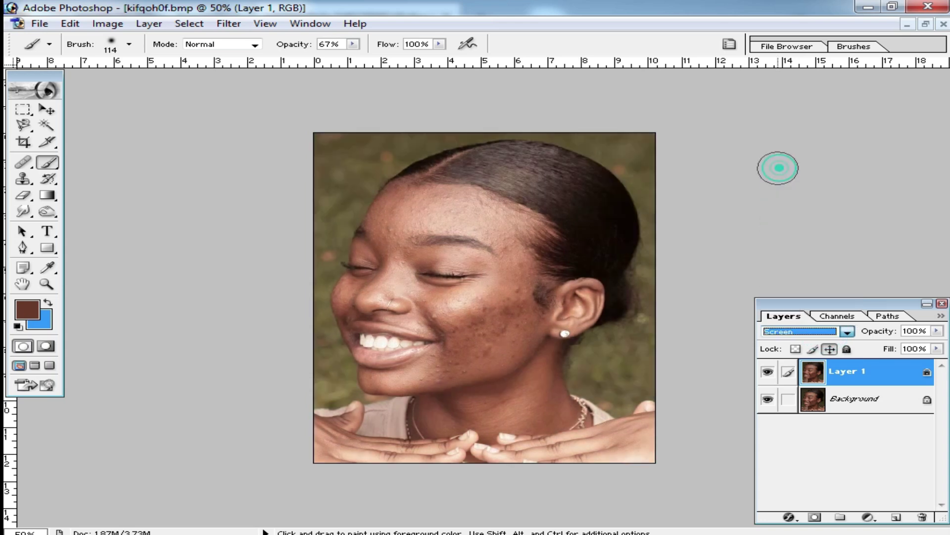
Merge the Screen layer into the background and duplicate the merged background as a new layer.
{"action": "left_click", "coordinate": [486, 328], "text": "ctrl"}
{"action": "left_click", "coordinate": [448, 307], "text": "ctrl"}
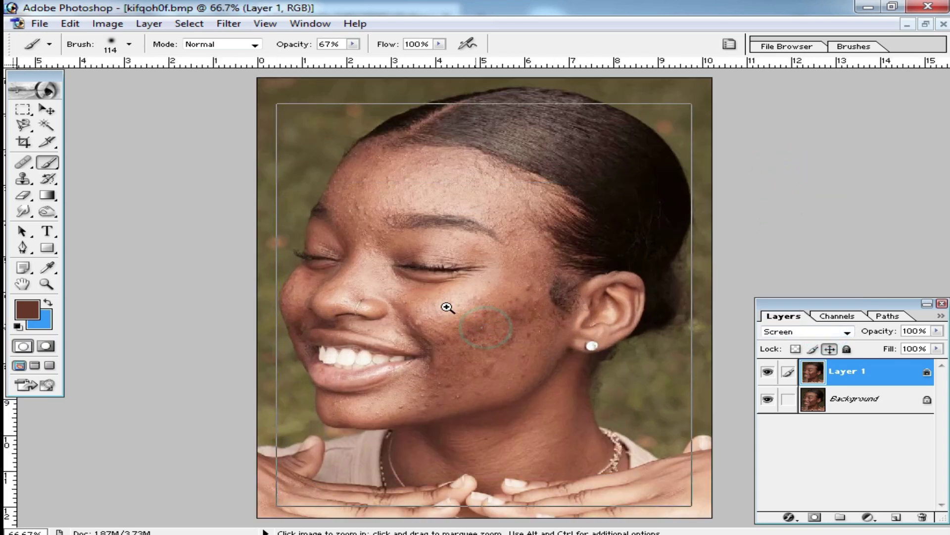
{"action": "left_click_drag", "start_coordinate": [481, 271], "coordinate": [502, 328]}
{"action": "left_click", "coordinate": [494, 371], "text": "alt"}
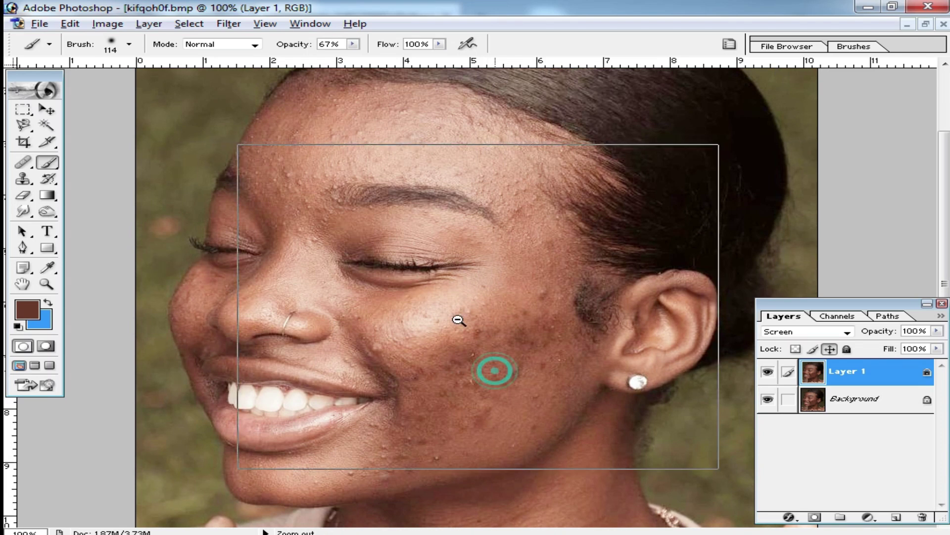
{"action": "left_click", "coordinate": [475, 349], "text": "ctrl"}
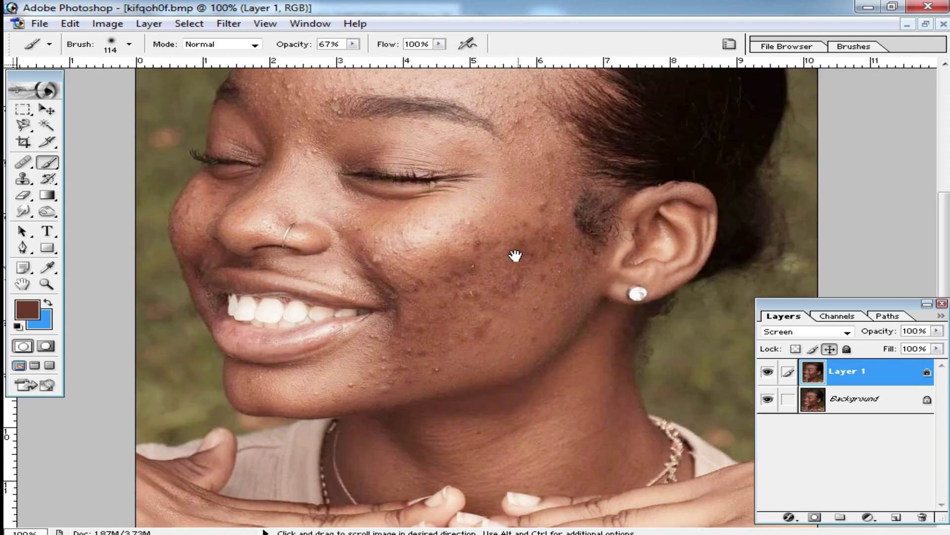
{"action": "left_click_drag", "start_coordinate": [514, 218], "coordinate": [520, 319]}
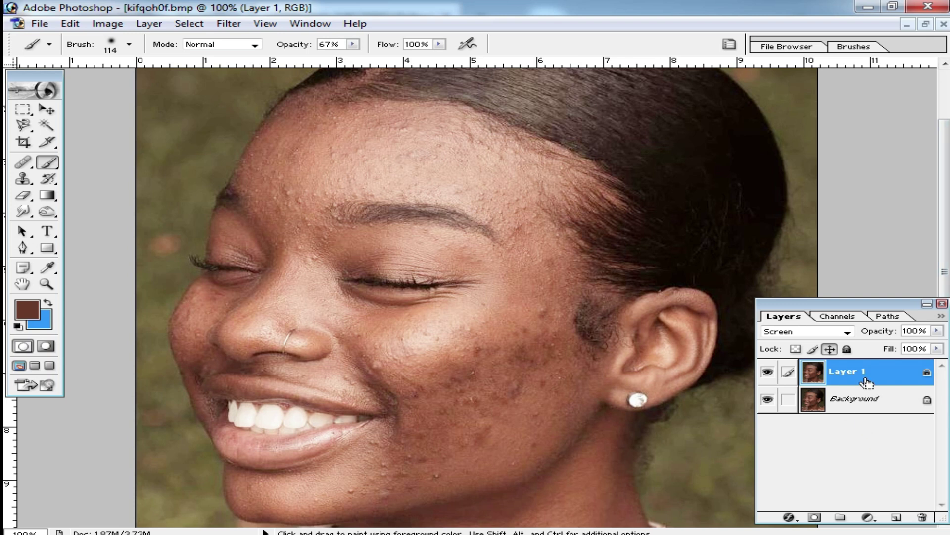
{"action": "key", "text": "ctrl+e"}
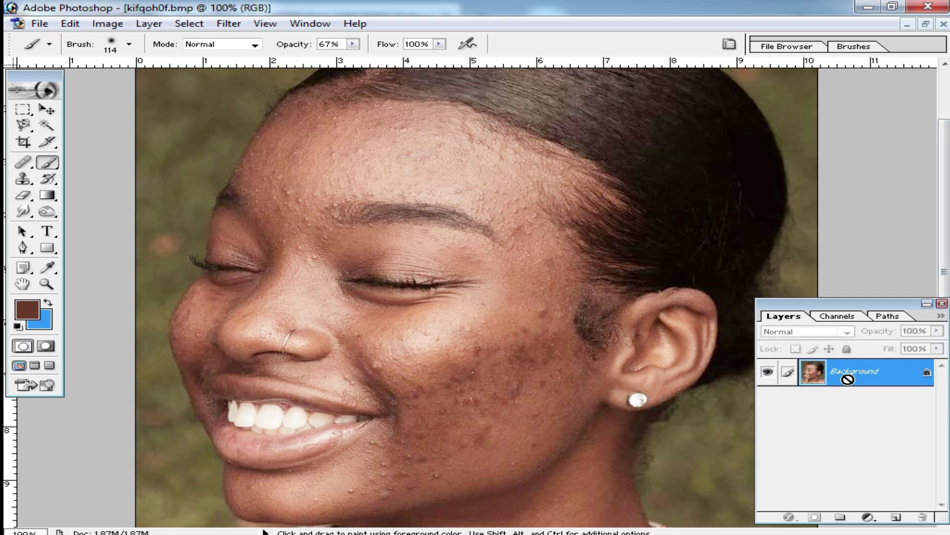
{"action": "key", "text": "ctrl+z"}
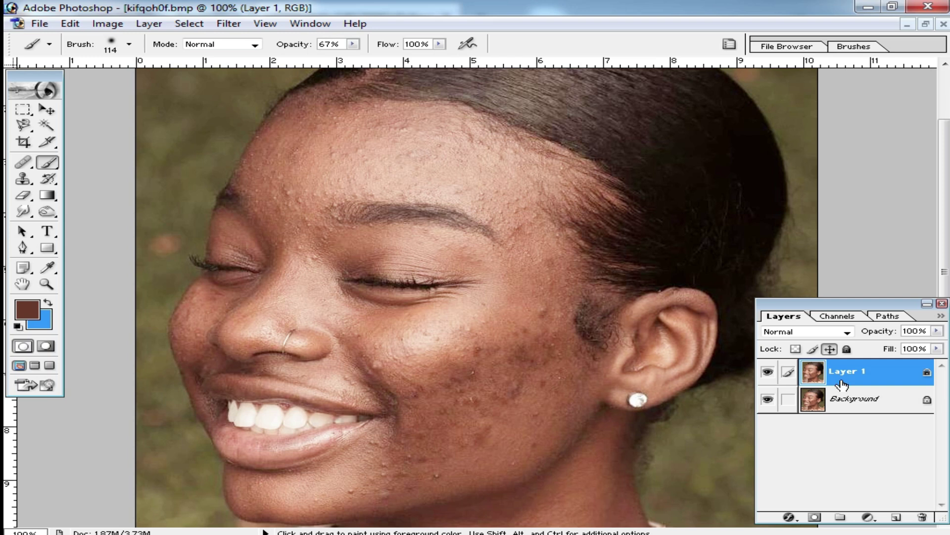
Show the Actions palette and collapse the expanded passport 4 x 2 stamp size action set.
{"action": "scroll", "coordinate": [844, 387], "scroll_direction": "down", "scroll_amount": 1}
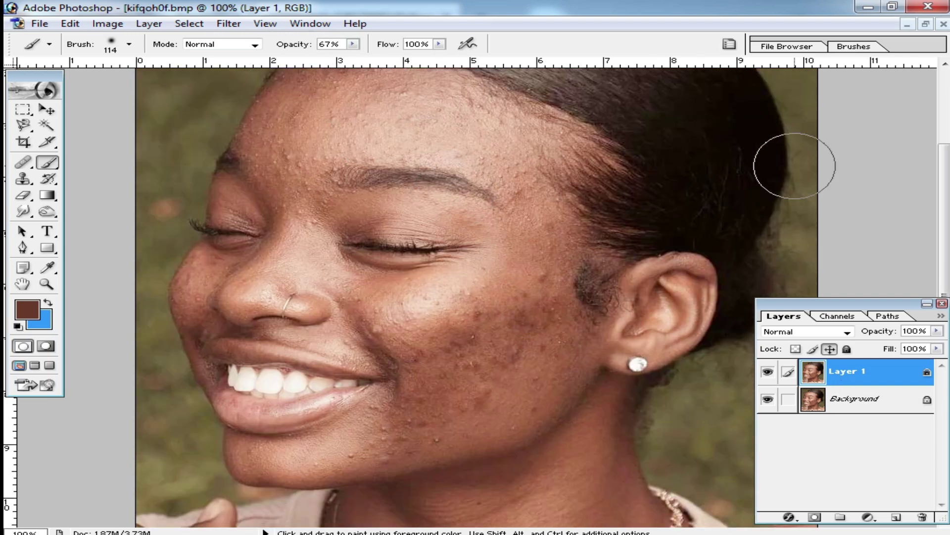
{"action": "left_click", "coordinate": [302, 26]}
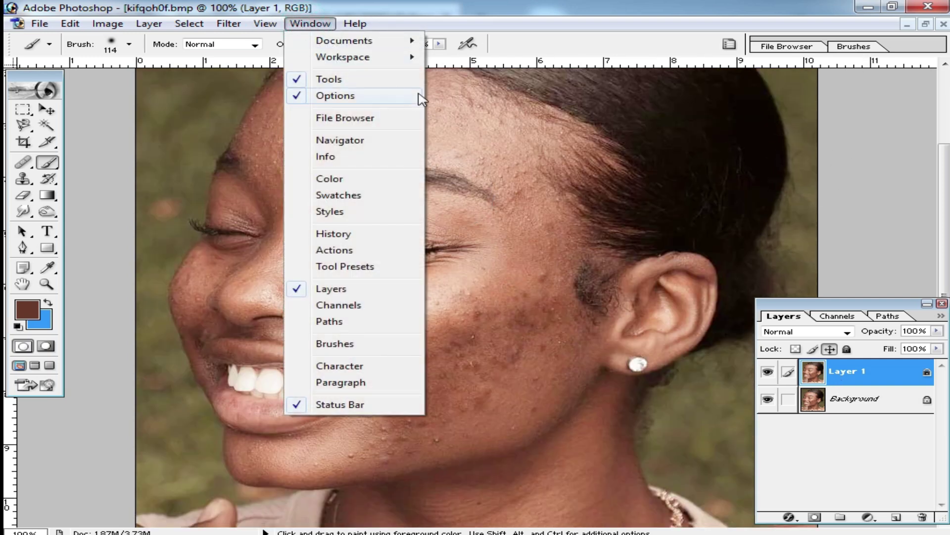
{"action": "left_click", "coordinate": [351, 253]}
{"action": "left_click", "coordinate": [864, 146]}
{"action": "left_click", "coordinate": [741, 218]}
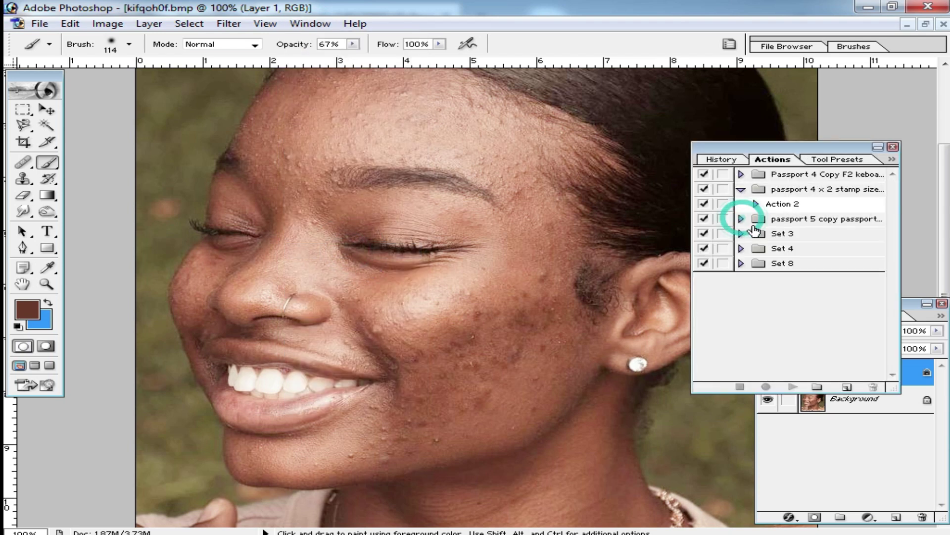
{"action": "left_click", "coordinate": [808, 301]}
{"action": "left_click", "coordinate": [741, 189]}
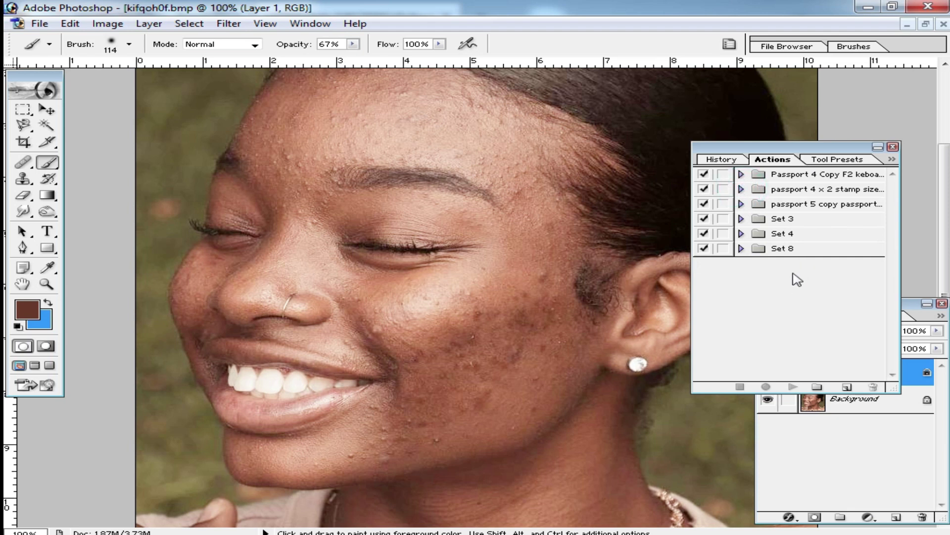
Load the Face Clean Action file from the Action Photoshop folder and leave its set expanded.
{"action": "left_click", "coordinate": [893, 160]}
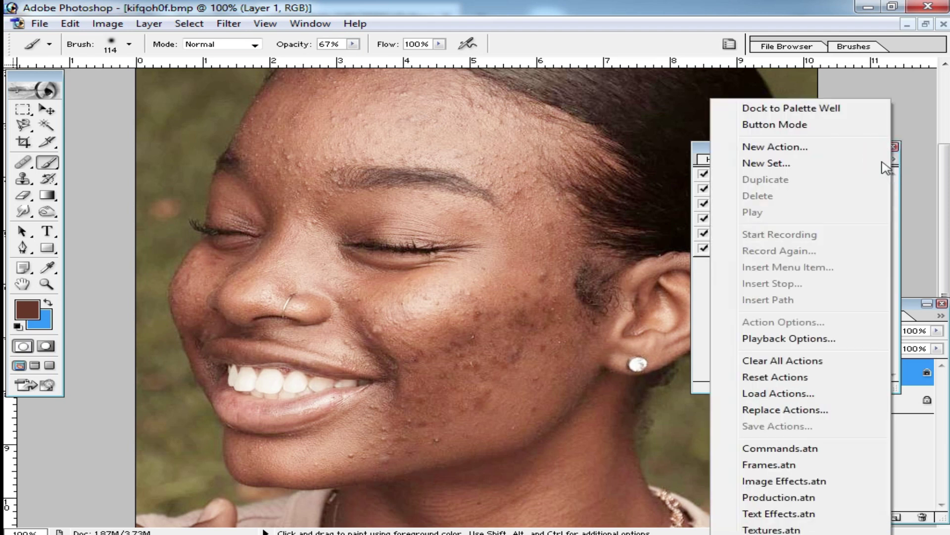
{"action": "left_click", "coordinate": [782, 394]}
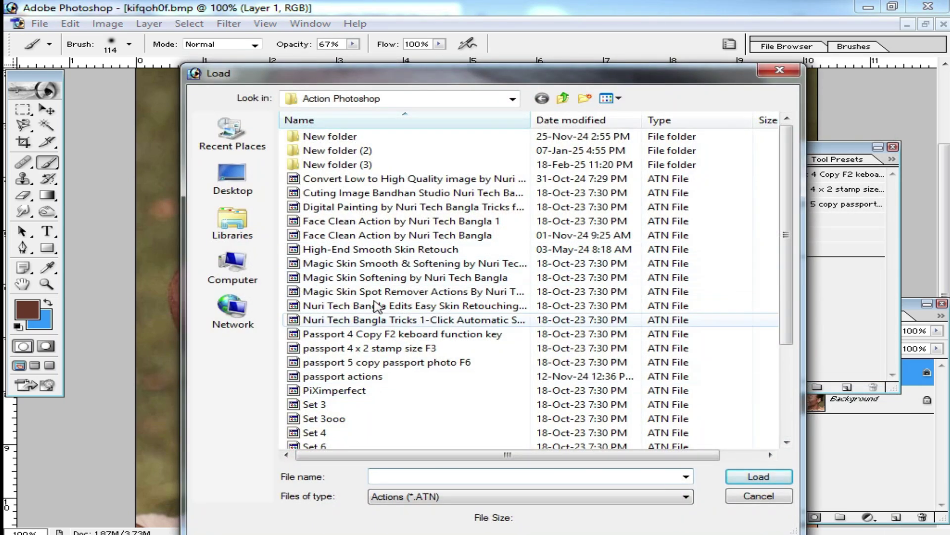
{"action": "double_click", "coordinate": [366, 227]}
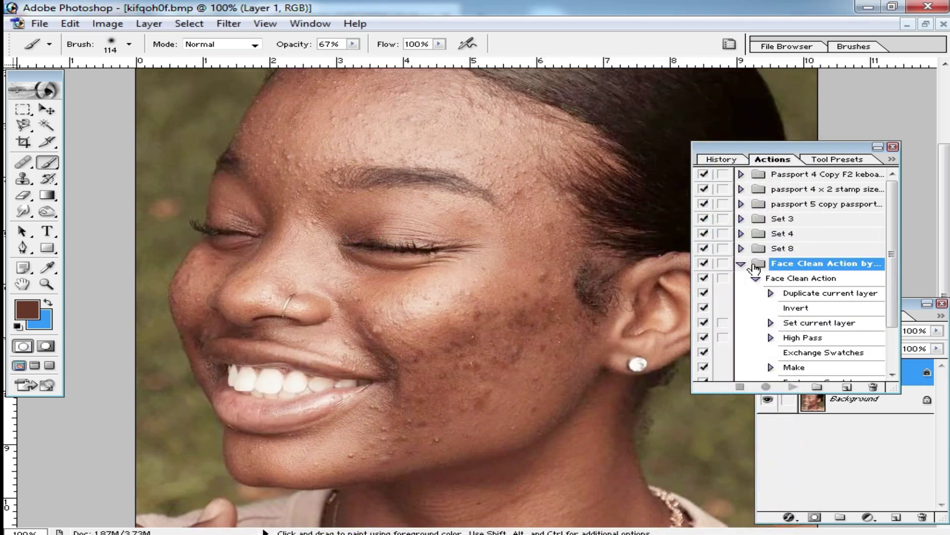
{"action": "left_click", "coordinate": [741, 264]}
{"action": "left_click", "coordinate": [741, 264]}
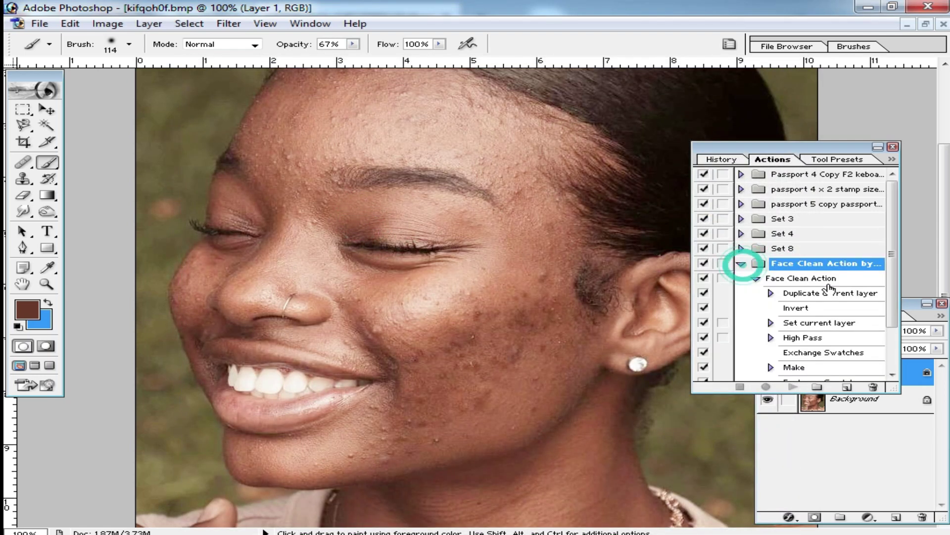
Run the Face Clean Action on the duplicated layer and close the Actions palette.
{"action": "left_click", "coordinate": [787, 280]}
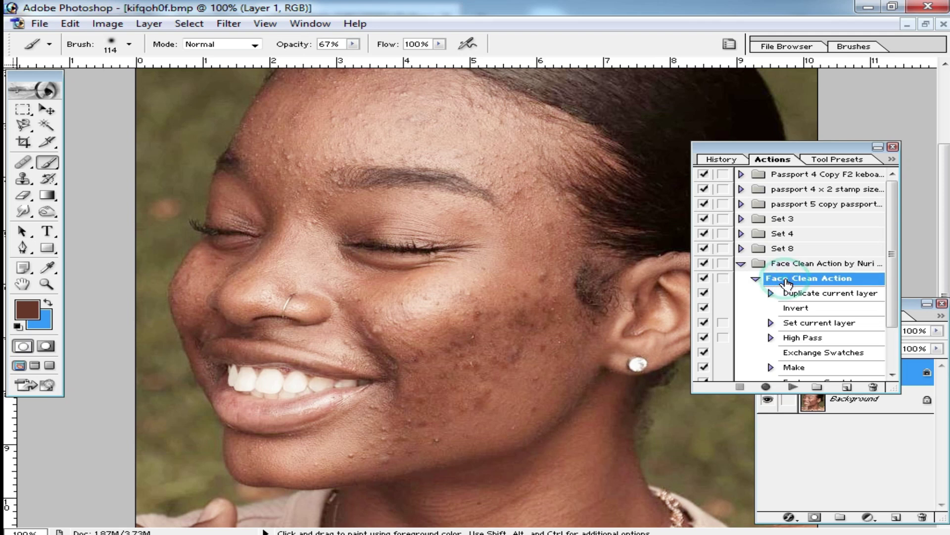
{"action": "left_click", "coordinate": [792, 387]}
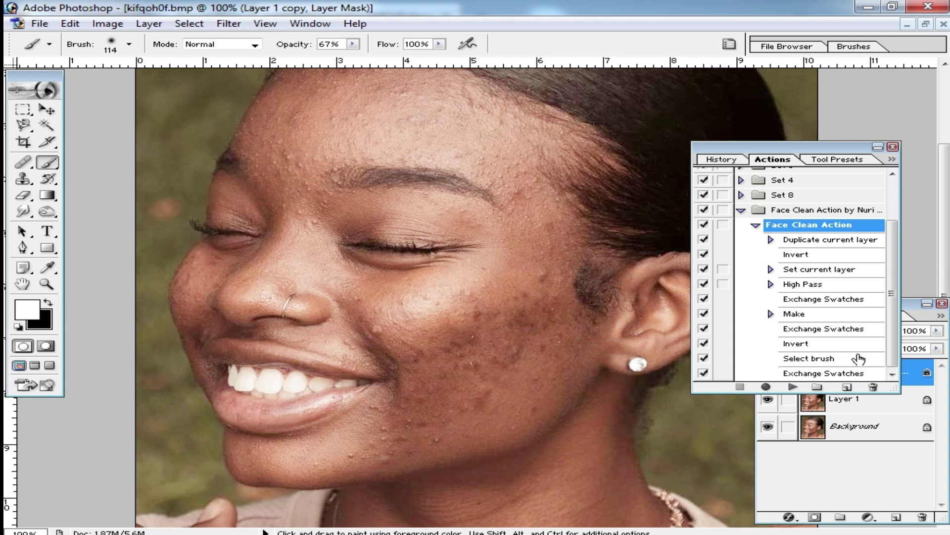
{"action": "left_click_drag", "start_coordinate": [849, 151], "coordinate": [562, 317]}
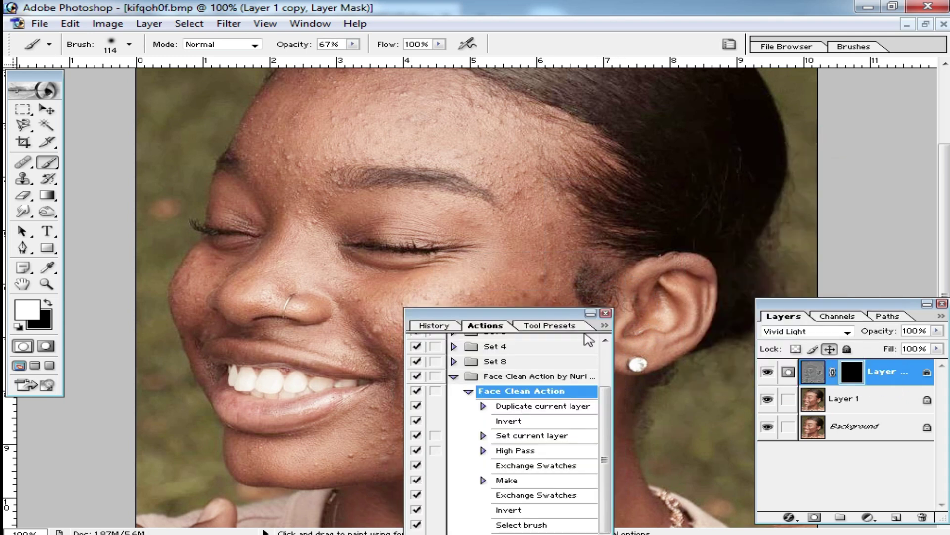
{"action": "left_click", "coordinate": [605, 313]}
Paint white on the top layer's mask over the blemished cheek and forehead using a 73 px brush.
{"action": "left_click", "coordinate": [461, 315], "text": "ctrl"}
{"action": "right_click", "coordinate": [515, 272]}
{"action": "left_click", "coordinate": [605, 298]}
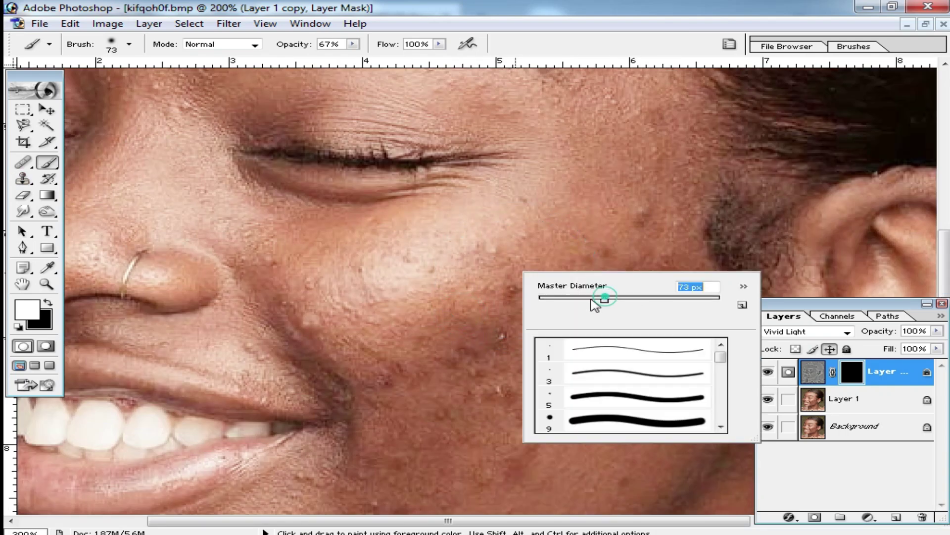
{"action": "key", "text": "Return"}
{"action": "left_click_drag", "start_coordinate": [639, 285], "coordinate": [659, 242]}
{"action": "mouse_move", "coordinate": [660, 242]}
{"action": "left_mouse_down"}
{"action": "mouse_move", "coordinate": [598, 432]}
{"action": "mouse_move", "coordinate": [312, 283]}
{"action": "mouse_move", "coordinate": [356, 372]}
{"action": "mouse_move", "coordinate": [175, 146]}
{"action": "mouse_move", "coordinate": [447, 319]}
{"action": "mouse_move", "coordinate": [529, 188]}
{"action": "mouse_move", "coordinate": [561, 225]}
{"action": "mouse_move", "coordinate": [464, 278]}
{"action": "left_mouse_up"}
{"action": "key", "text": "space"}
{"action": "mouse_move", "coordinate": [472, 426]}
{"action": "left_mouse_down"}
{"action": "mouse_move", "coordinate": [520, 184]}
{"action": "mouse_move", "coordinate": [573, 382]}
{"action": "mouse_move", "coordinate": [521, 288]}
{"action": "mouse_move", "coordinate": [458, 247]}
{"action": "left_mouse_up"}
{"action": "left_click", "coordinate": [613, 198], "text": "alt"}
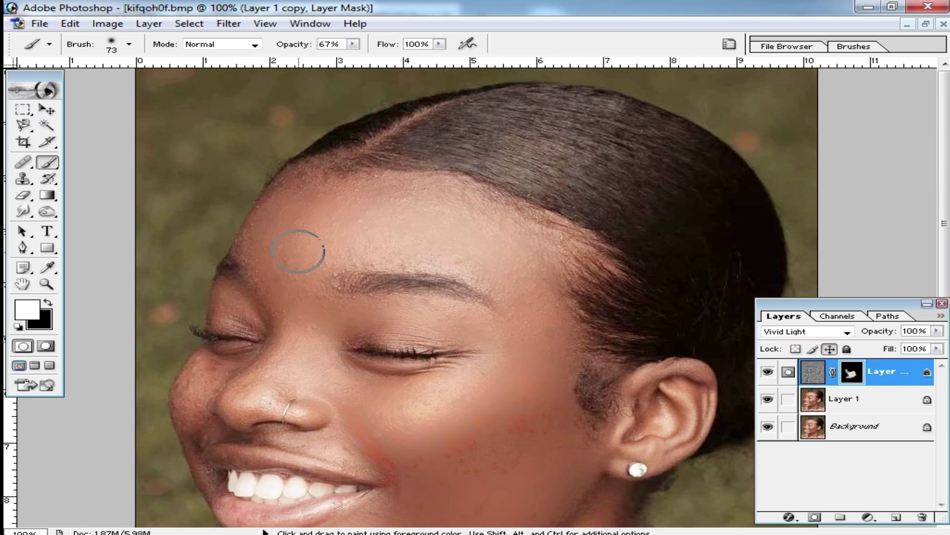
{"action": "left_click_drag", "start_coordinate": [537, 408], "coordinate": [491, 262]}
Undo the mask painting, the Face Clean Action and the layer duplication, back to the merged background layer.
{"action": "key", "text": "ctrl+alt+z"}
{"action": "key", "text": "ctrl+alt+z"}
{"action": "key", "text": "ctrl+alt+z"}
{"action": "key", "text": "ctrl+alt+z"}
{"action": "key", "text": "ctrl+alt+z"}
{"action": "key", "text": "ctrl+alt+z"}
{"action": "key", "text": "ctrl+alt+z"}
{"action": "key", "text": "ctrl+alt+z"}
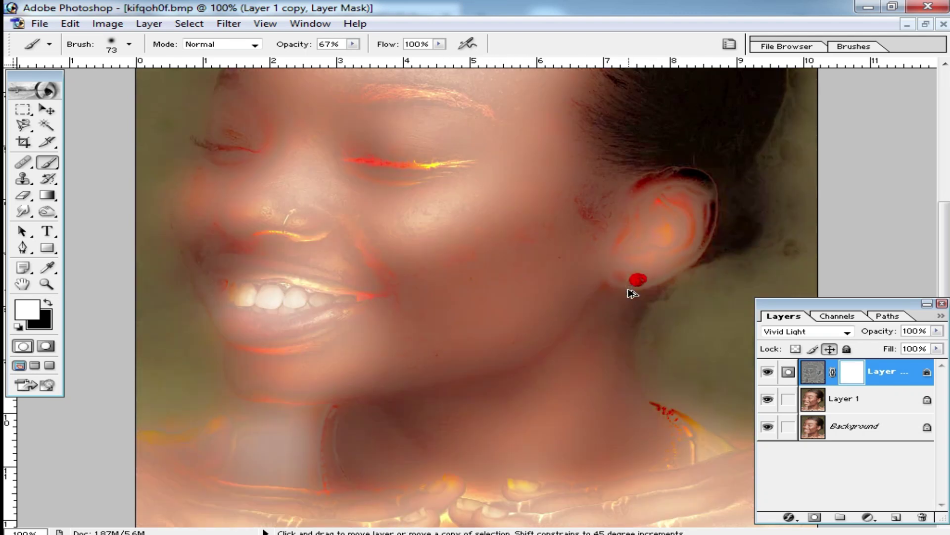
{"action": "key", "text": "ctrl+shift+z"}
{"action": "key", "text": "ctrl+shift+z"}
{"action": "key", "text": "ctrl+shift+z"}
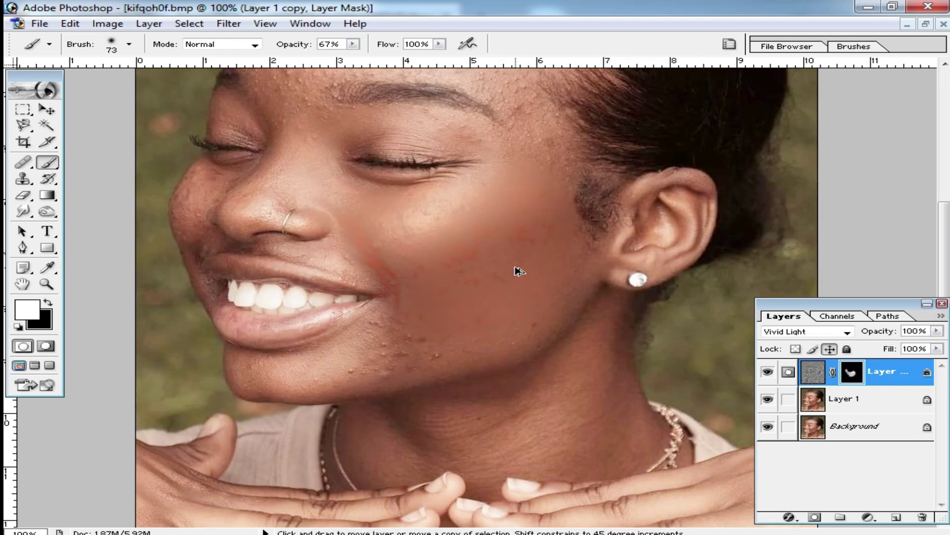
{"action": "key", "text": "ctrl+alt+z"}
{"action": "key", "text": "ctrl+alt+z"}
{"action": "key", "text": "ctrl+alt+z"}
{"action": "key", "text": "ctrl+minus"}
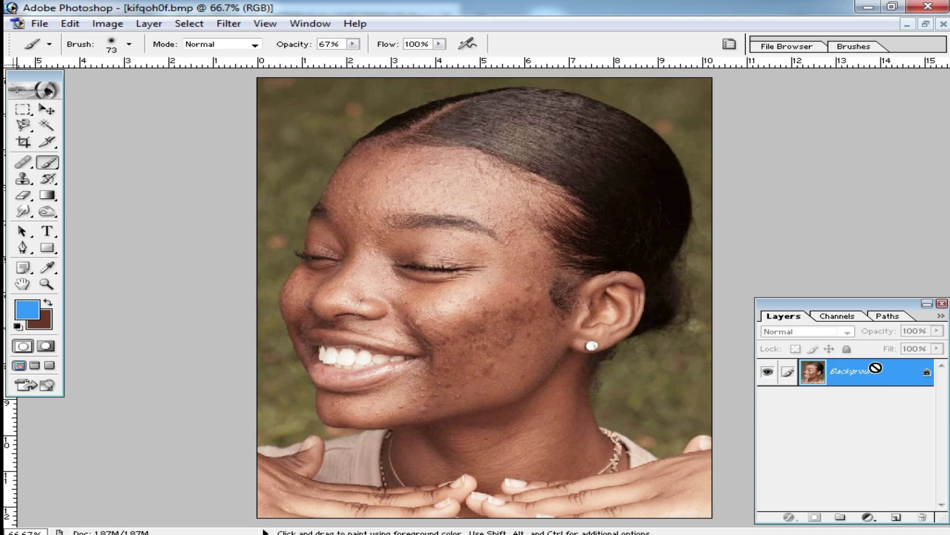
Duplicate the background layer and give the copy Vivid Light blending and inverted colours.
{"action": "key", "text": "ctrl+j"}
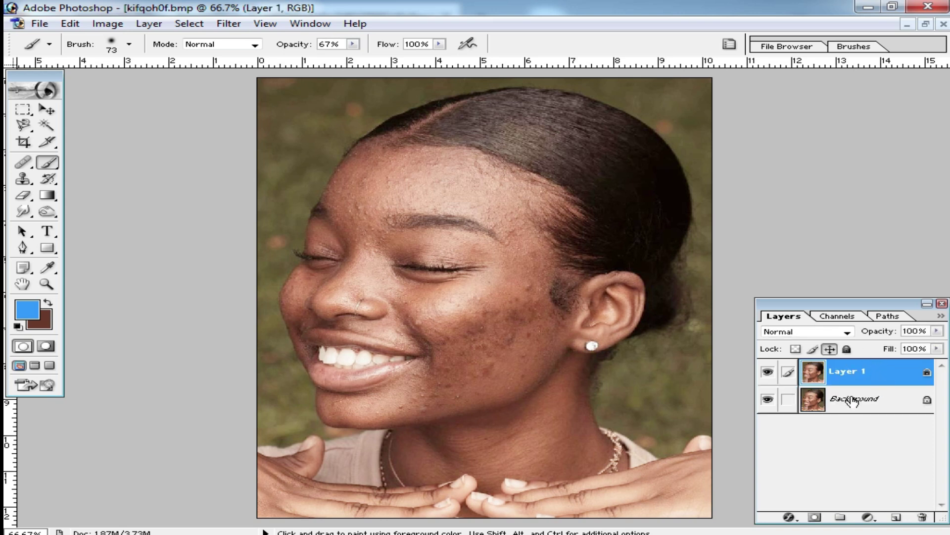
{"action": "left_click", "coordinate": [825, 334]}
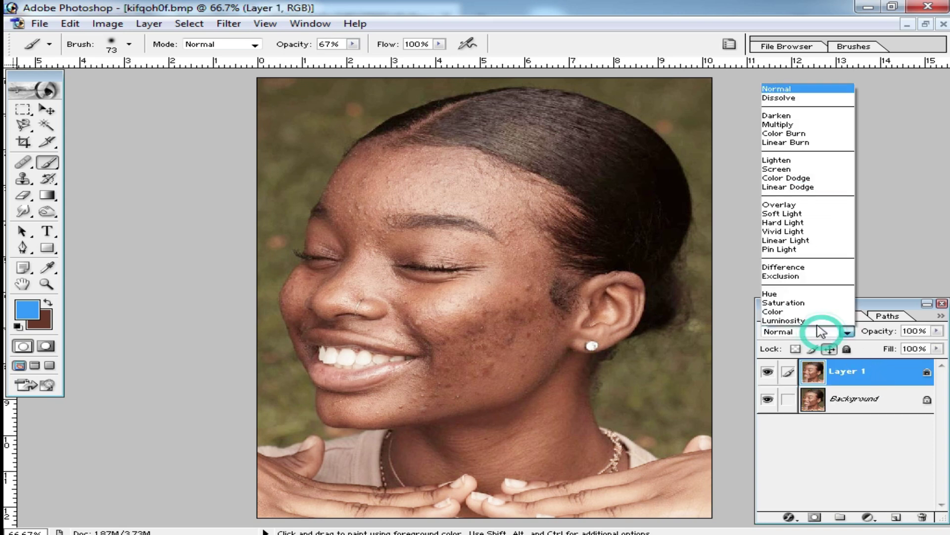
{"action": "left_click", "coordinate": [793, 229]}
{"action": "left_click", "coordinate": [852, 376]}
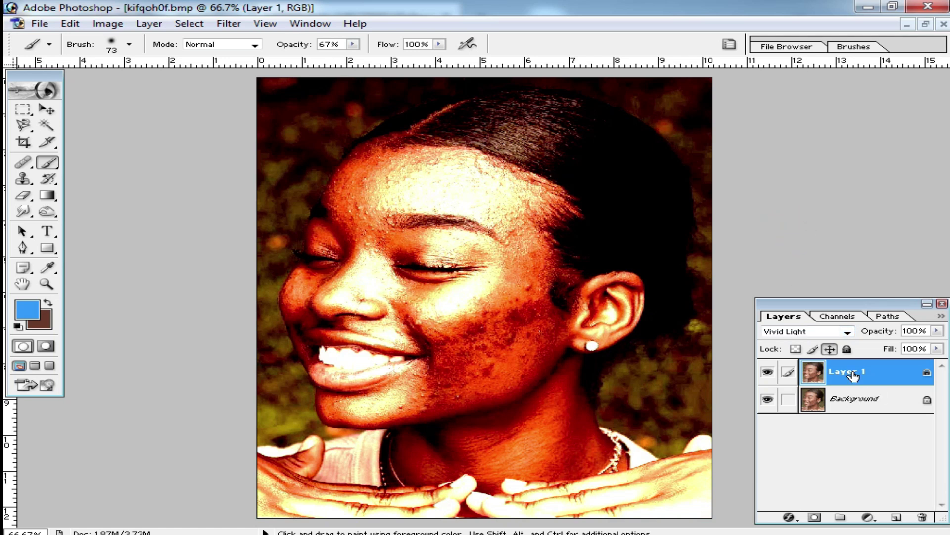
{"action": "key", "text": "ctrl+i"}
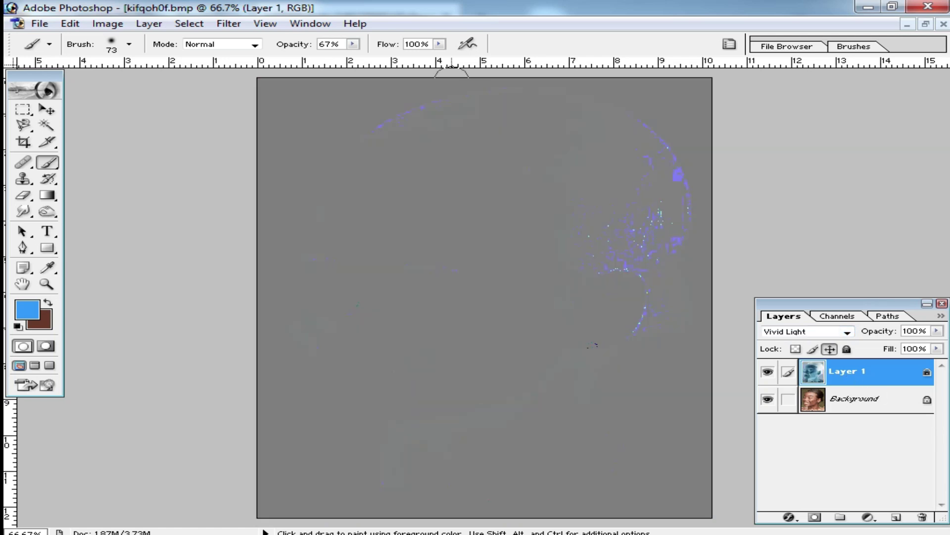
Apply a High Pass filter with a 14.7-pixel radius to the inverted layer and return to the Brush tool.
{"action": "left_click", "coordinate": [229, 23]}
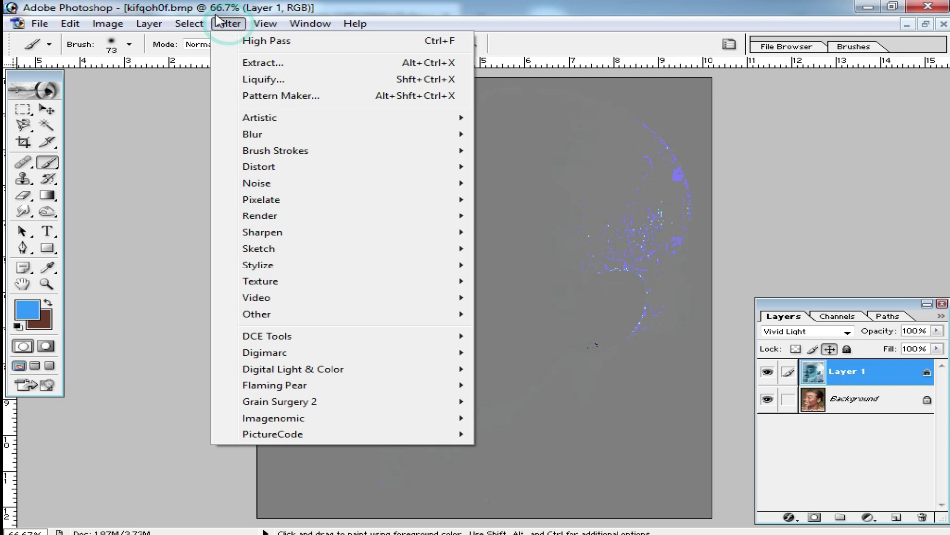
{"action": "left_click", "coordinate": [330, 315]}
{"action": "left_click", "coordinate": [551, 336]}
{"action": "left_click_drag", "start_coordinate": [467, 159], "coordinate": [727, 149]}
{"action": "left_click_drag", "start_coordinate": [675, 372], "coordinate": [677, 372]}
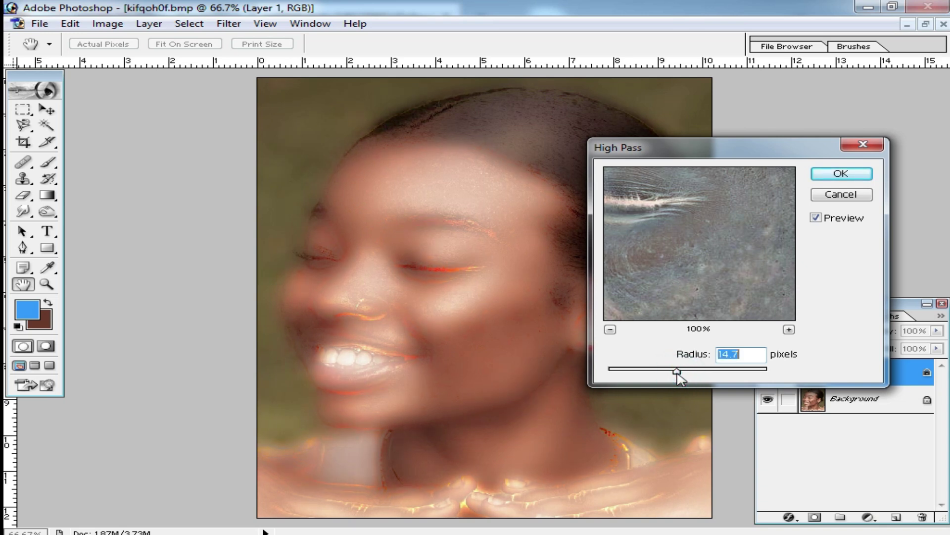
{"action": "left_click", "coordinate": [841, 173]}
{"action": "key", "text": "b"}
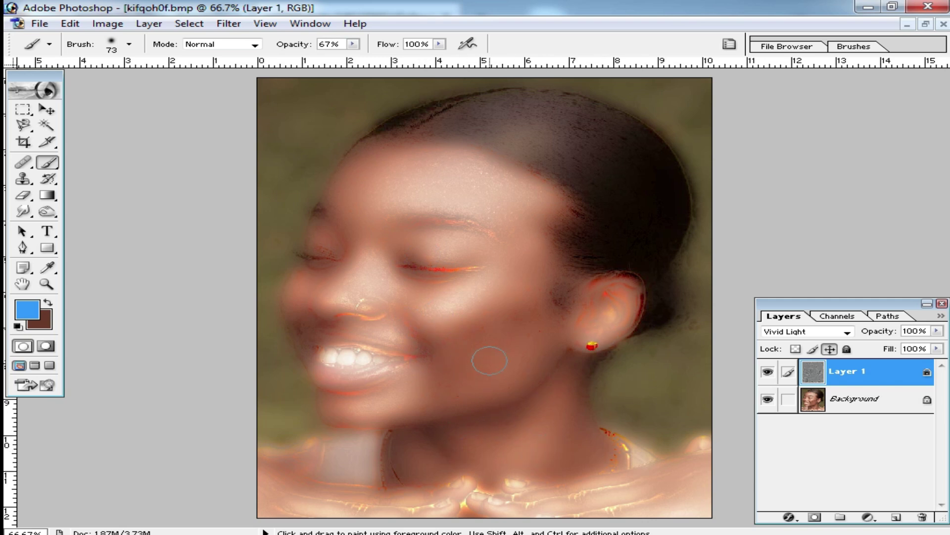
Apply a Gaussian Blur with a 0.6-pixel radius to the high-pass layer.
{"action": "left_click", "coordinate": [228, 23]}
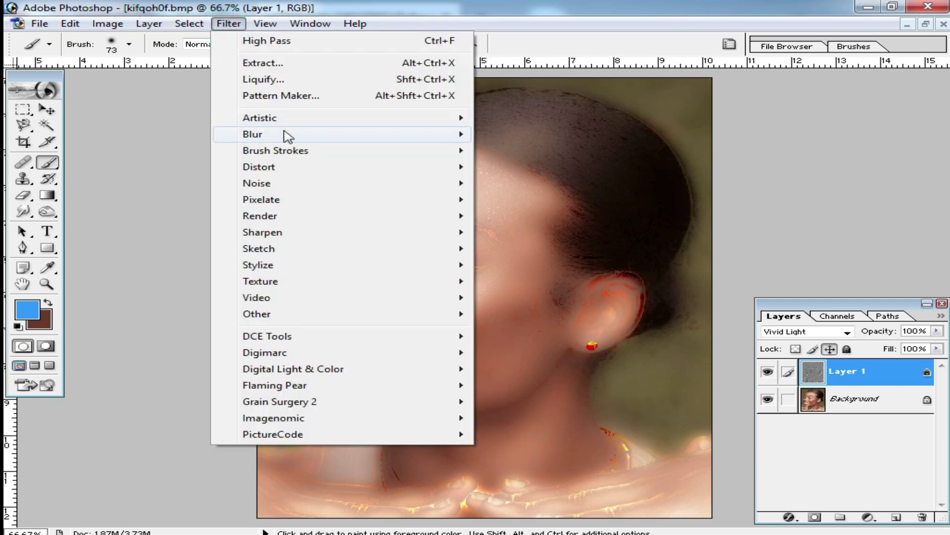
{"action": "left_click", "coordinate": [256, 134]}
{"action": "left_click", "coordinate": [559, 170]}
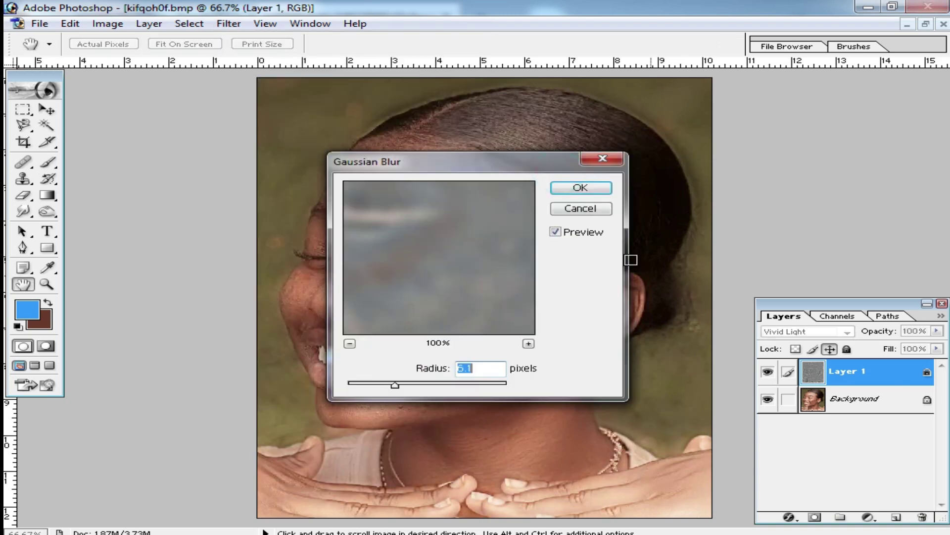
{"action": "left_click_drag", "start_coordinate": [433, 159], "coordinate": [695, 149]}
{"action": "left_click_drag", "start_coordinate": [658, 372], "coordinate": [619, 372]}
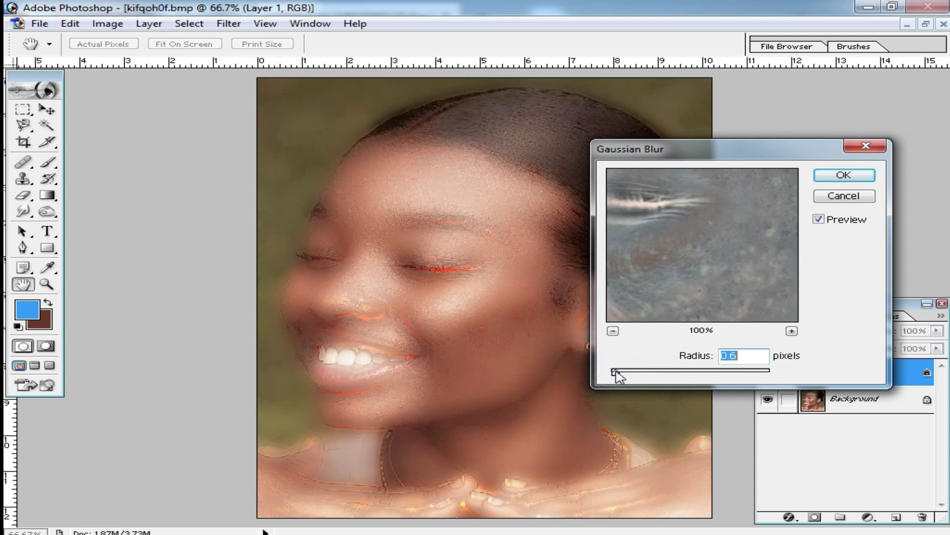
{"action": "left_click", "coordinate": [846, 176]}
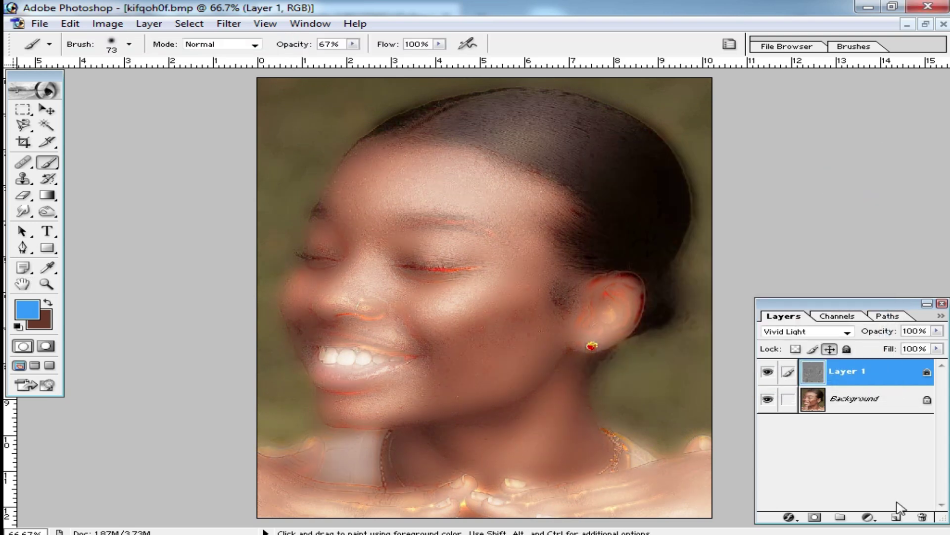
Add a layer mask to the Vivid Light layer and invert the mask to black.
{"action": "left_click", "coordinate": [814, 517]}
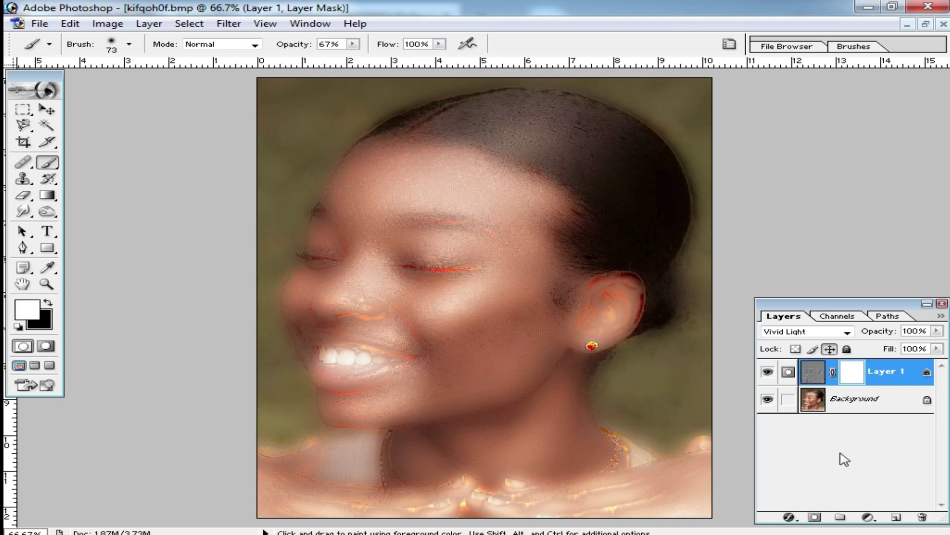
{"action": "key", "text": "ctrl+i"}
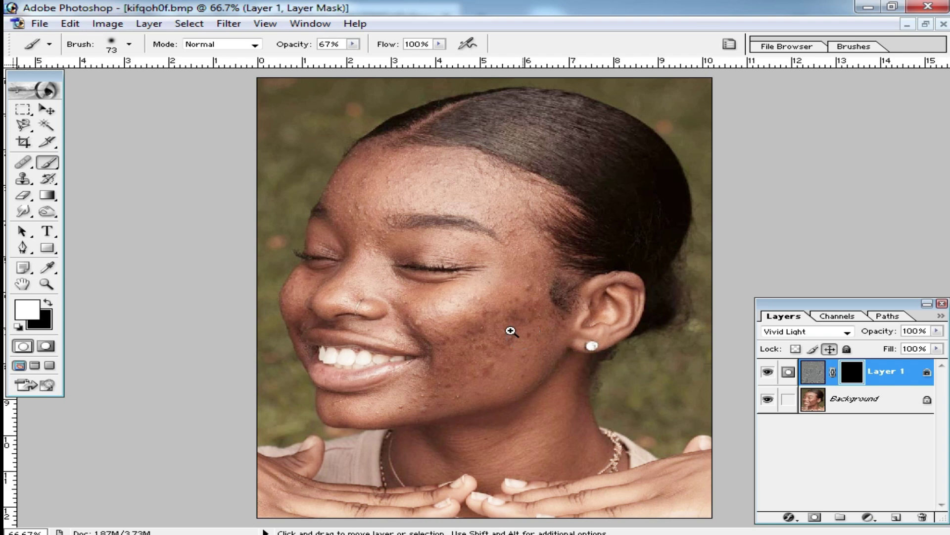
Paint white on the mask over the blemished cheek with a size 41 brush at 67% opacity.
{"action": "left_click", "coordinate": [479, 317], "text": "ctrl"}
{"action": "left_click", "coordinate": [479, 305], "text": "ctrl"}
{"action": "left_click", "coordinate": [464, 295], "text": "ctrl"}
{"action": "left_click_drag", "start_coordinate": [489, 309], "coordinate": [499, 319]}
{"action": "right_click", "coordinate": [451, 242]}
{"action": "left_click", "coordinate": [506, 269]}
{"action": "left_click", "coordinate": [439, 193]}
{"action": "left_click", "coordinate": [489, 226]}
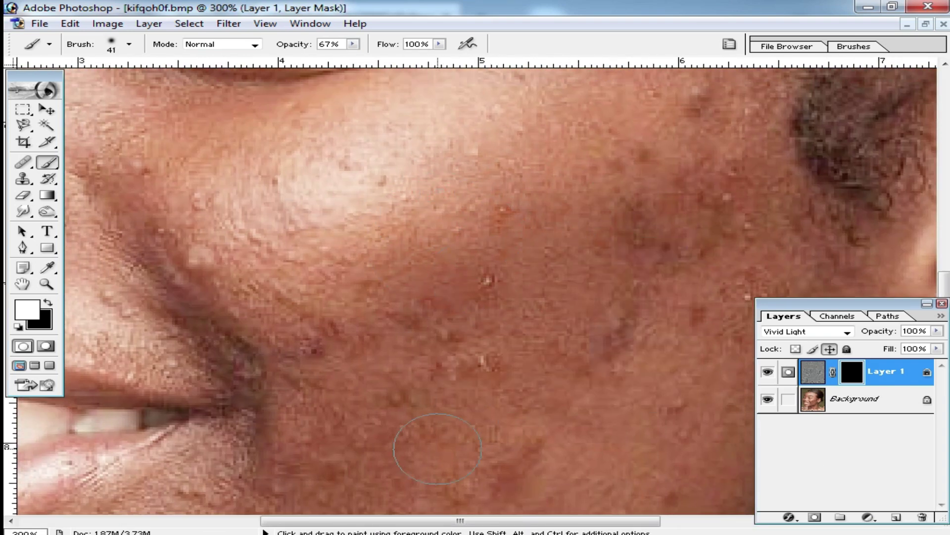
{"action": "mouse_move", "coordinate": [376, 222]}
{"action": "left_mouse_down"}
{"action": "mouse_move", "coordinate": [346, 451]}
{"action": "mouse_move", "coordinate": [120, 155]}
{"action": "mouse_move", "coordinate": [217, 287]}
{"action": "left_mouse_up"}
{"action": "mouse_move", "coordinate": [222, 278]}
{"action": "left_mouse_down"}
{"action": "mouse_move", "coordinate": [391, 289]}
{"action": "mouse_move", "coordinate": [276, 307]}
{"action": "mouse_move", "coordinate": [405, 383]}
{"action": "mouse_move", "coordinate": [605, 164]}
{"action": "mouse_move", "coordinate": [376, 173]}
{"action": "left_mouse_up"}
{"action": "left_click_drag", "start_coordinate": [341, 177], "coordinate": [462, 246]}
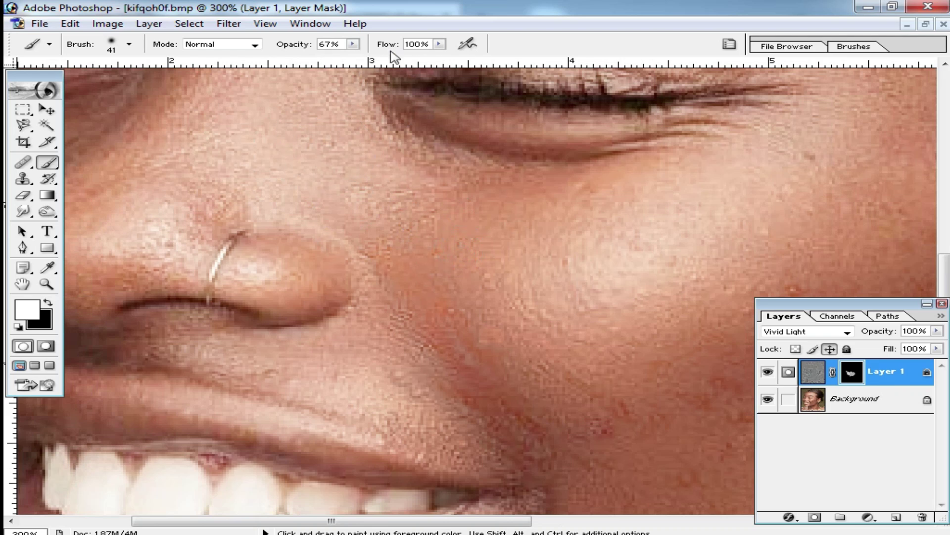
Raise the brush opacity to 100% and paint white on the mask over the remaining facial skin.
{"action": "mouse_move", "coordinate": [353, 45]}
{"action": "left_mouse_down"}
{"action": "mouse_move", "coordinate": [353, 56]}
{"action": "mouse_move", "coordinate": [390, 58]}
{"action": "left_mouse_up"}
{"action": "left_click", "coordinate": [596, 253]}
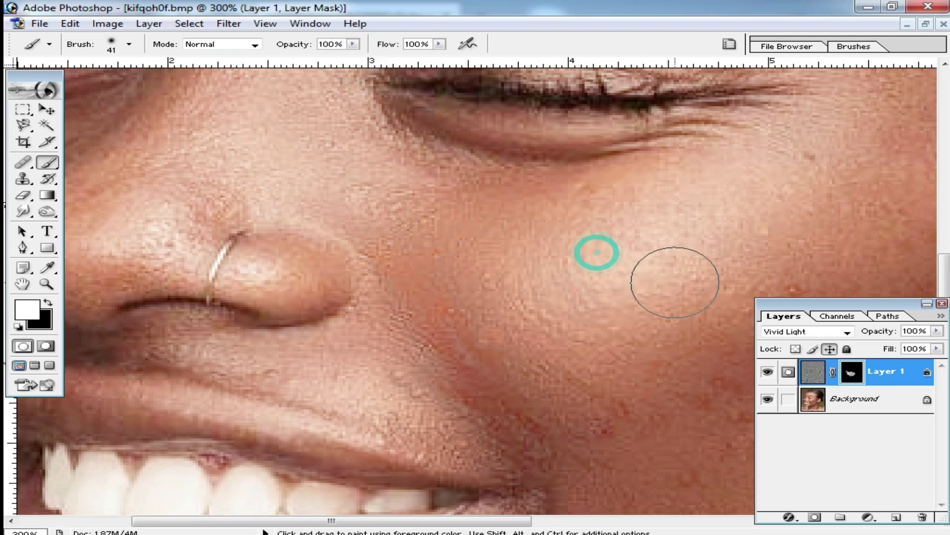
{"action": "left_click_drag", "start_coordinate": [347, 198], "coordinate": [421, 326]}
{"action": "mouse_move", "coordinate": [178, 321]}
{"action": "left_mouse_down"}
{"action": "mouse_move", "coordinate": [193, 372]}
{"action": "mouse_move", "coordinate": [433, 384]}
{"action": "mouse_move", "coordinate": [406, 416]}
{"action": "left_mouse_up"}
{"action": "left_click", "coordinate": [656, 311], "text": "alt"}
{"action": "mouse_move", "coordinate": [643, 356]}
{"action": "left_mouse_down"}
{"action": "mouse_move", "coordinate": [550, 334]}
{"action": "mouse_move", "coordinate": [563, 396]}
{"action": "mouse_move", "coordinate": [547, 165]}
{"action": "mouse_move", "coordinate": [558, 148]}
{"action": "left_mouse_up"}
{"action": "mouse_move", "coordinate": [404, 247]}
{"action": "left_mouse_down"}
{"action": "mouse_move", "coordinate": [180, 357]}
{"action": "mouse_move", "coordinate": [365, 282]}
{"action": "left_mouse_up"}
{"action": "left_click_drag", "start_coordinate": [572, 105], "coordinate": [528, 369]}
{"action": "mouse_move", "coordinate": [594, 287]}
{"action": "left_mouse_down"}
{"action": "mouse_move", "coordinate": [599, 105]}
{"action": "mouse_move", "coordinate": [638, 207]}
{"action": "left_mouse_up"}
{"action": "mouse_move", "coordinate": [581, 223]}
{"action": "left_mouse_down"}
{"action": "mouse_move", "coordinate": [637, 191]}
{"action": "mouse_move", "coordinate": [450, 231]}
{"action": "mouse_move", "coordinate": [605, 275]}
{"action": "mouse_move", "coordinate": [221, 197]}
{"action": "mouse_move", "coordinate": [188, 205]}
{"action": "left_mouse_up"}
{"action": "mouse_move", "coordinate": [171, 206]}
{"action": "left_mouse_down"}
{"action": "mouse_move", "coordinate": [272, 278]}
{"action": "mouse_move", "coordinate": [208, 198]}
{"action": "left_mouse_up"}
{"action": "left_click_drag", "start_coordinate": [200, 237], "coordinate": [254, 284]}
{"action": "mouse_move", "coordinate": [252, 299]}
{"action": "left_mouse_down"}
{"action": "mouse_move", "coordinate": [203, 176]}
{"action": "mouse_move", "coordinate": [270, 112]}
{"action": "mouse_move", "coordinate": [465, 214]}
{"action": "left_mouse_up"}
Lower the fill of the masked smoothing layer and merge it into the background.
{"action": "key", "text": "ctrl+alt+0"}
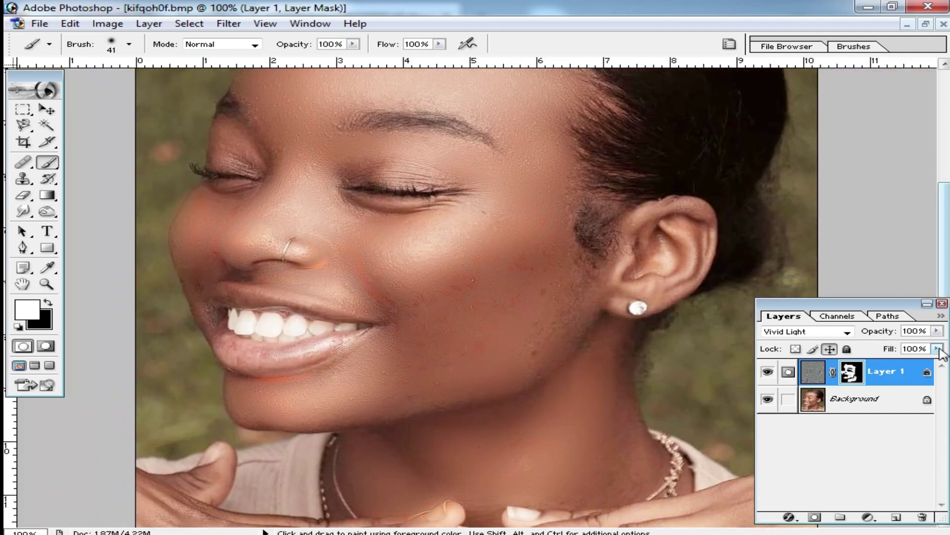
{"action": "left_click_drag", "start_coordinate": [939, 353], "coordinate": [924, 370]}
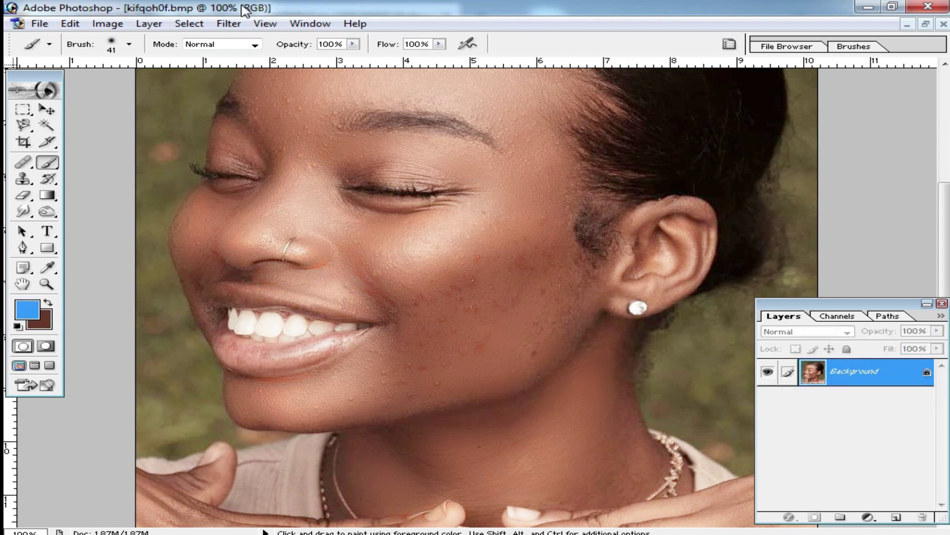
Apply the Noiseware Professional filter with 47% luminance noise reduction and sharpening of 6.
{"action": "left_click", "coordinate": [229, 23]}
{"action": "left_click", "coordinate": [280, 417]}
{"action": "left_click", "coordinate": [529, 418]}
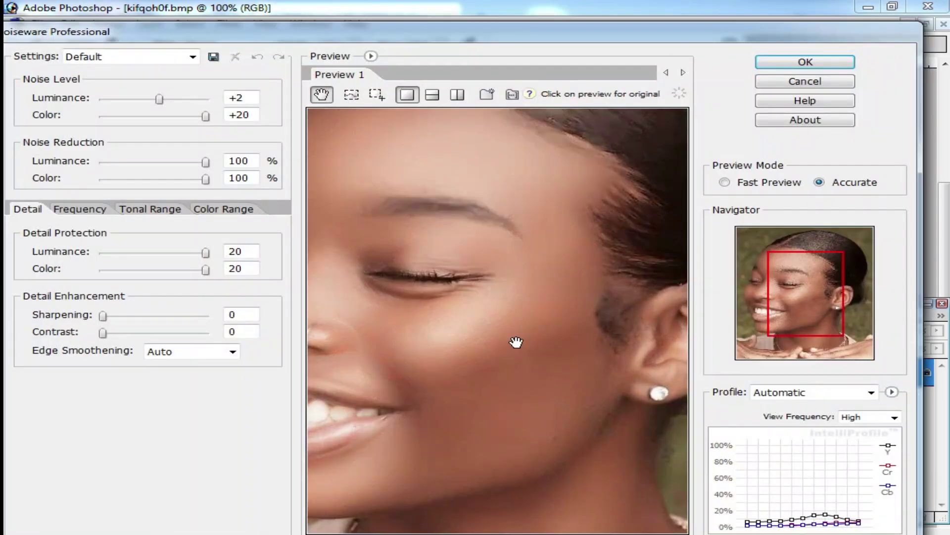
{"action": "left_click_drag", "start_coordinate": [516, 340], "coordinate": [492, 329]}
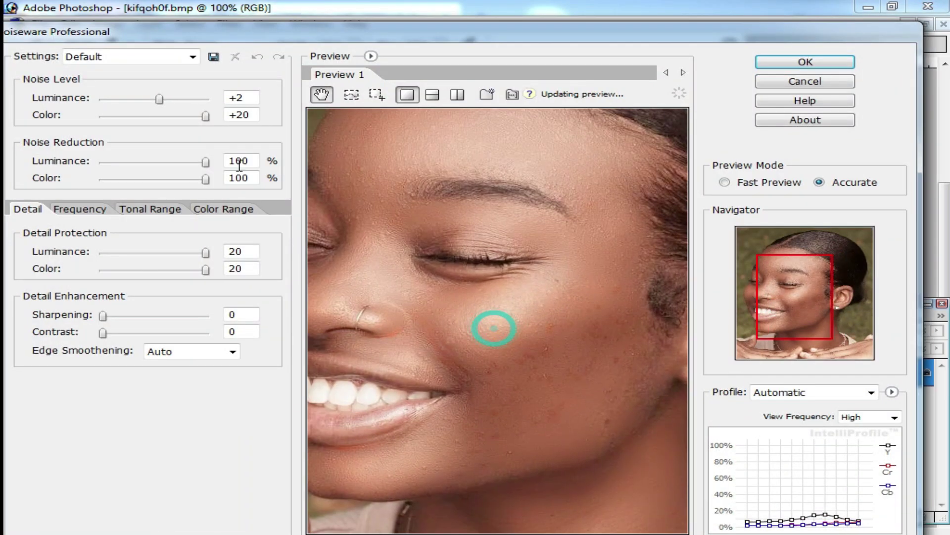
{"action": "left_click_drag", "start_coordinate": [205, 162], "coordinate": [150, 162]}
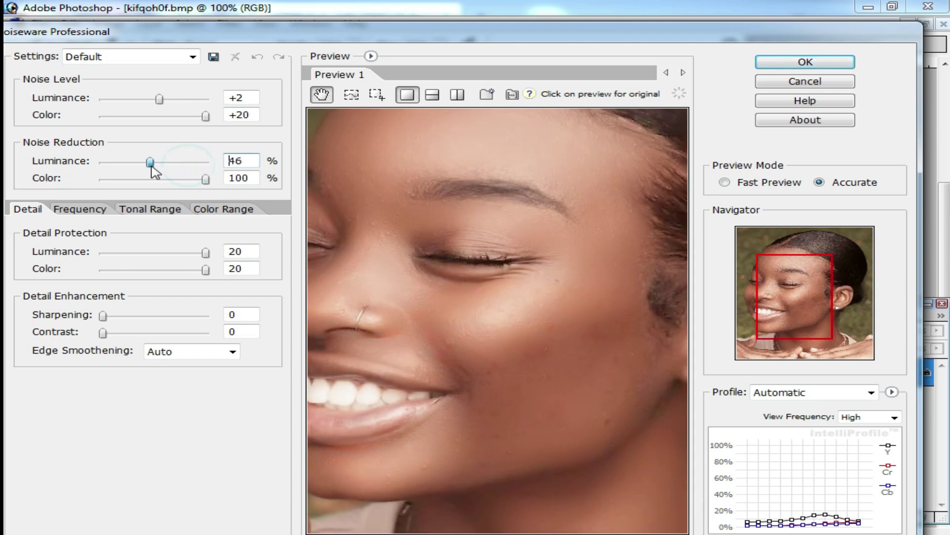
{"action": "left_click_drag", "start_coordinate": [112, 318], "coordinate": [146, 323]}
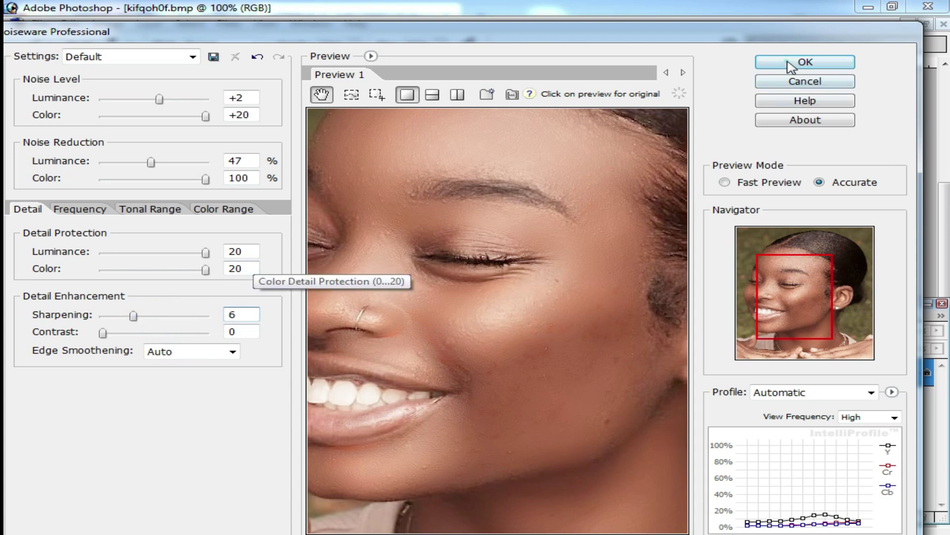
{"action": "left_click", "coordinate": [791, 66]}
Duplicate the background layer and set the copy's blending mode to Screen.
{"action": "scroll", "coordinate": [537, 280], "scroll_direction": "up", "scroll_amount": 3}
{"action": "left_click", "coordinate": [439, 272], "text": "ctrl+alt"}
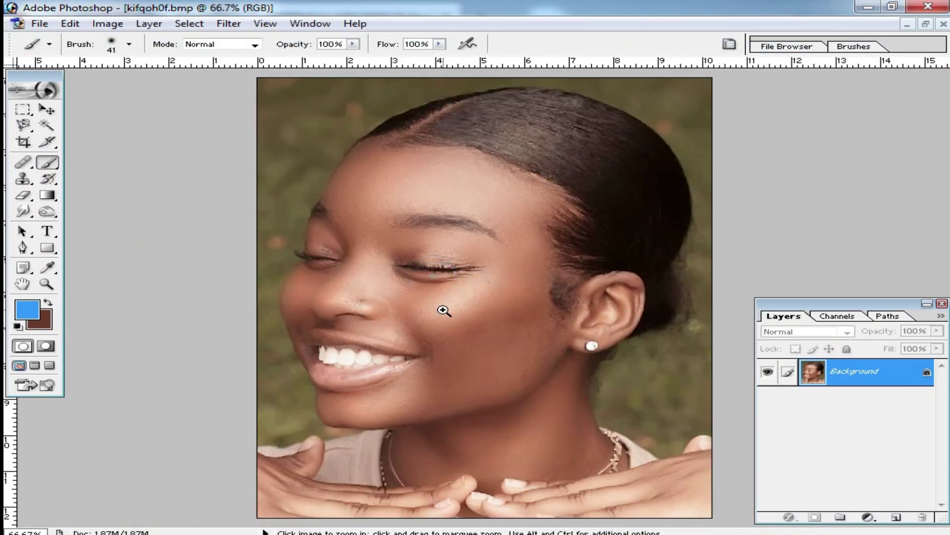
{"action": "left_click", "coordinate": [449, 307], "text": "ctrl"}
{"action": "left_click", "coordinate": [468, 332], "text": "ctrl"}
{"action": "left_click", "coordinate": [414, 307], "text": "ctrl+alt"}
{"action": "left_click", "coordinate": [492, 314], "text": "ctrl+alt"}
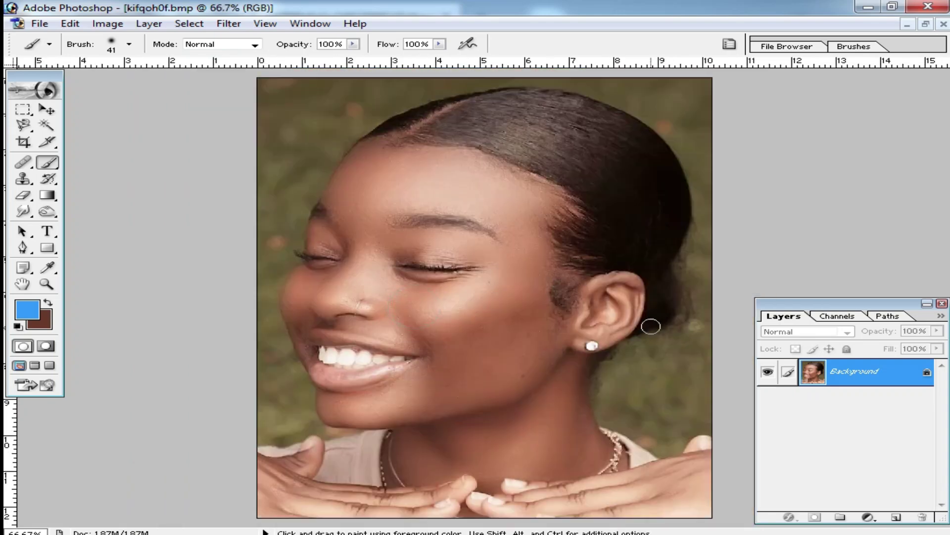
{"action": "key", "text": "ctrl+j"}
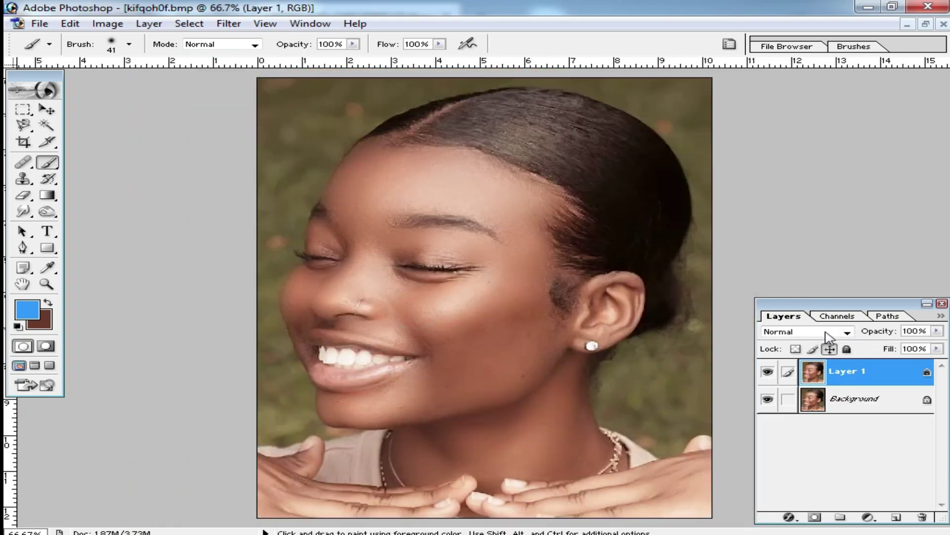
{"action": "left_click", "coordinate": [826, 333]}
{"action": "left_click", "coordinate": [781, 171]}
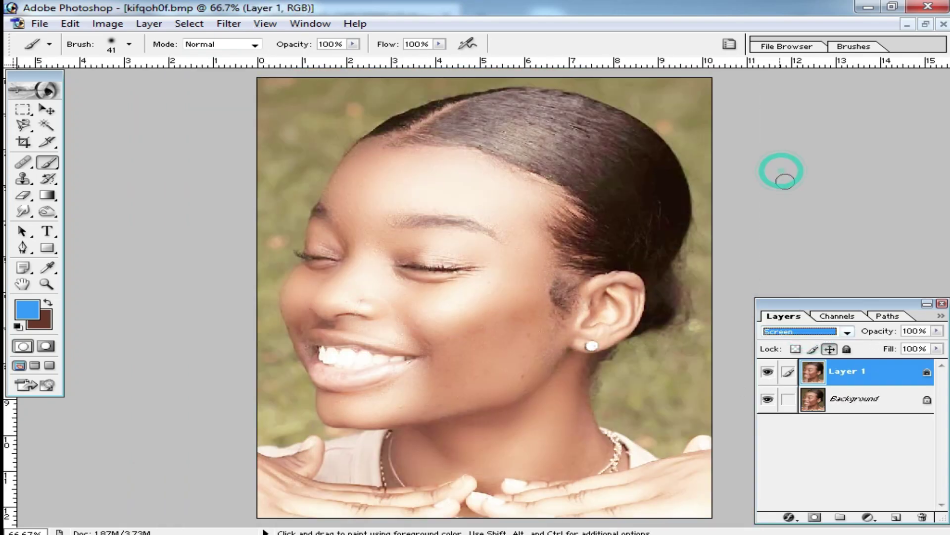
Reduce the Screen layer's opacity to 48% and merge it into the background.
{"action": "left_click", "coordinate": [418, 256], "text": "ctrl"}
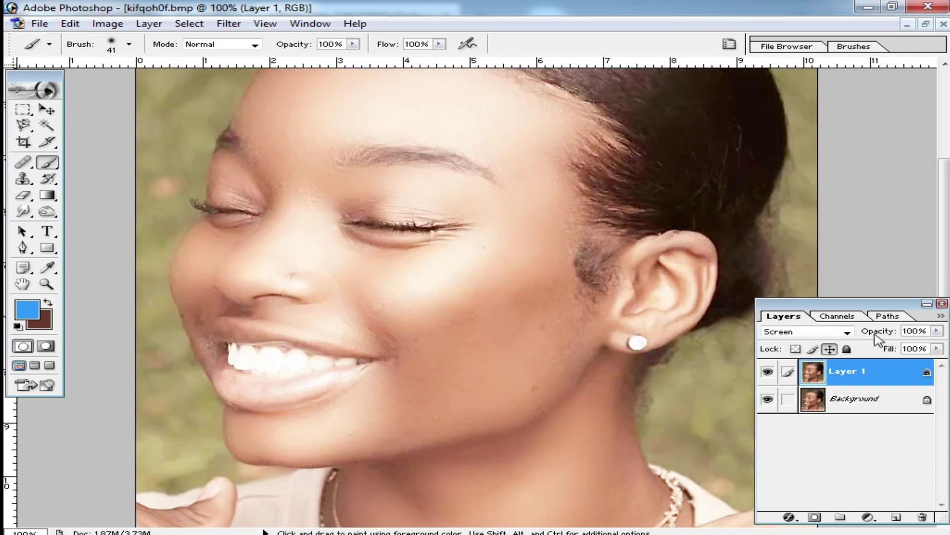
{"action": "left_click", "coordinate": [937, 330]}
{"action": "left_click_drag", "start_coordinate": [931, 346], "coordinate": [888, 352]}
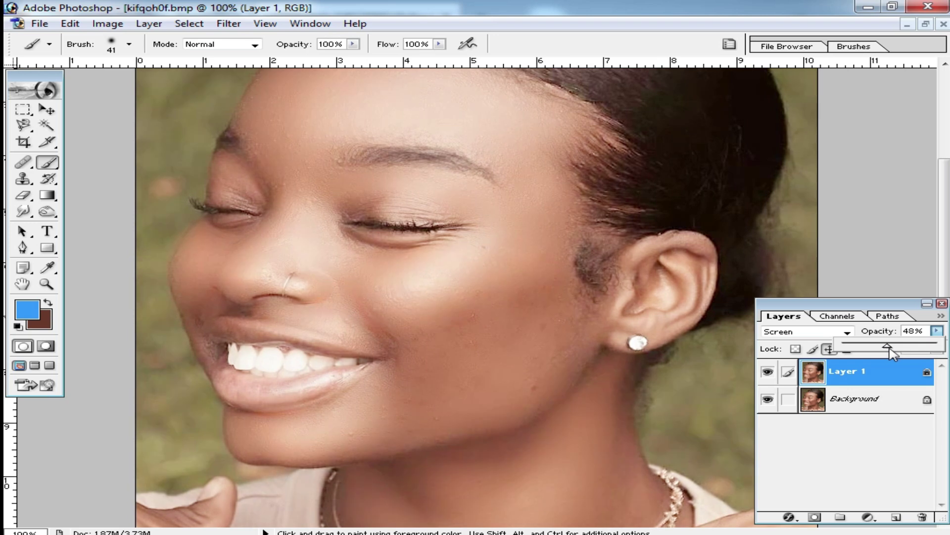
{"action": "key", "text": "ctrl+e"}
Shift the highlights in Color Balance to +10 blue and slightly toward cyan, and return to the Brush tool.
{"action": "key", "text": "ctrl+b"}
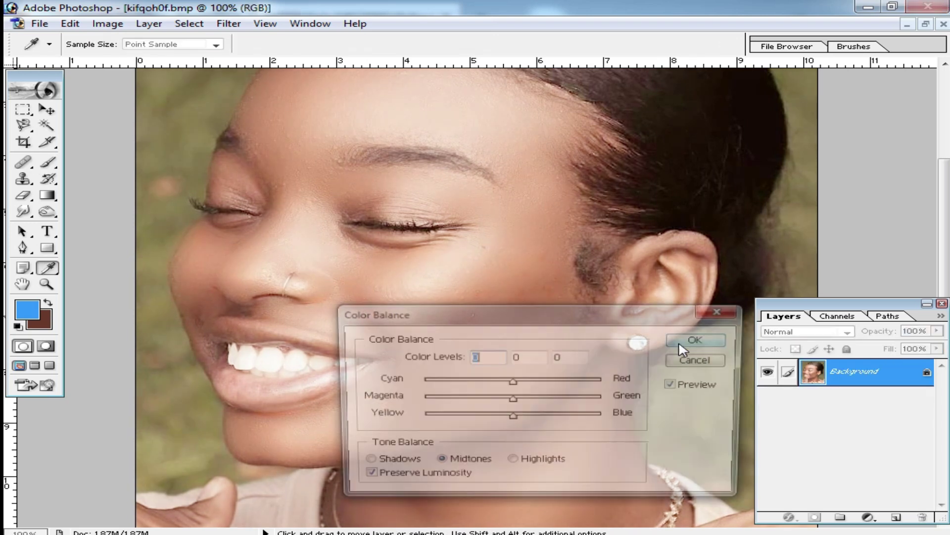
{"action": "left_click_drag", "start_coordinate": [576, 320], "coordinate": [661, 257]}
{"action": "left_click", "coordinate": [598, 399]}
{"action": "mouse_move", "coordinate": [612, 353]}
{"action": "left_mouse_down"}
{"action": "mouse_move", "coordinate": [631, 354]}
{"action": "mouse_move", "coordinate": [616, 357]}
{"action": "left_mouse_up"}
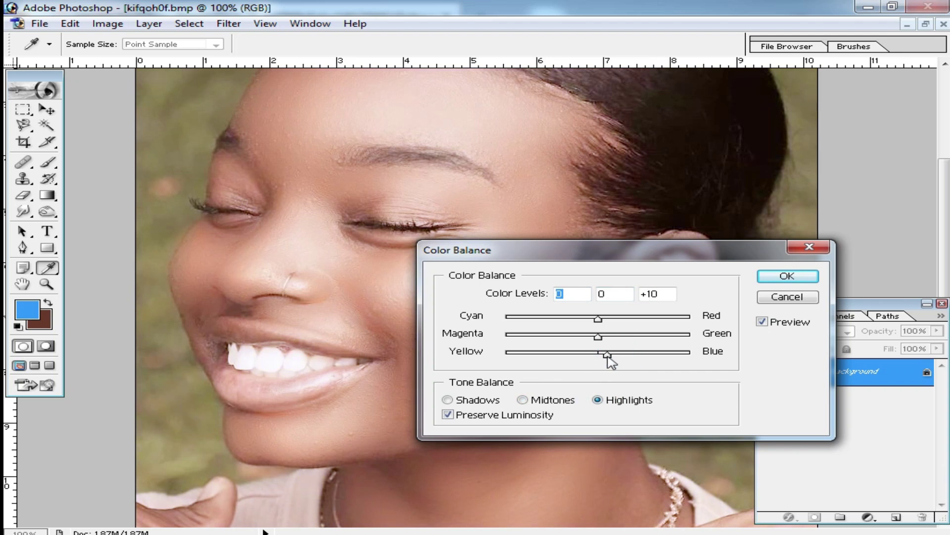
{"action": "left_click_drag", "start_coordinate": [599, 321], "coordinate": [590, 322]}
{"action": "left_click", "coordinate": [787, 275]}
{"action": "key", "text": "b"}
Examine the cheek, mouth and jaw skin up close for remaining blemishes.
{"action": "left_click", "coordinate": [389, 301], "text": "alt"}
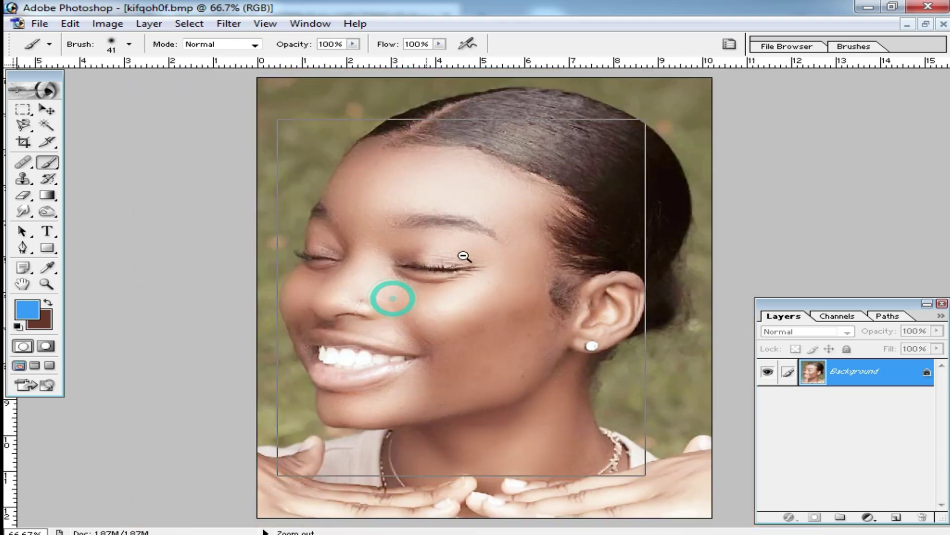
{"action": "left_click", "coordinate": [424, 292], "text": "alt"}
{"action": "left_click", "coordinate": [467, 371], "text": "ctrl"}
{"action": "left_click", "coordinate": [465, 366], "text": "ctrl"}
{"action": "left_click_drag", "start_coordinate": [468, 255], "coordinate": [472, 369]}
{"action": "left_click_drag", "start_coordinate": [479, 286], "coordinate": [480, 328]}
{"action": "left_click", "coordinate": [435, 269], "text": "ctrl"}
{"action": "left_click", "coordinate": [482, 345], "text": "ctrl"}
{"action": "left_click_drag", "start_coordinate": [465, 369], "coordinate": [534, 175]}
{"action": "left_click_drag", "start_coordinate": [548, 373], "coordinate": [550, 306]}
{"action": "scroll", "coordinate": [550, 306], "scroll_direction": "down", "scroll_amount": 5}
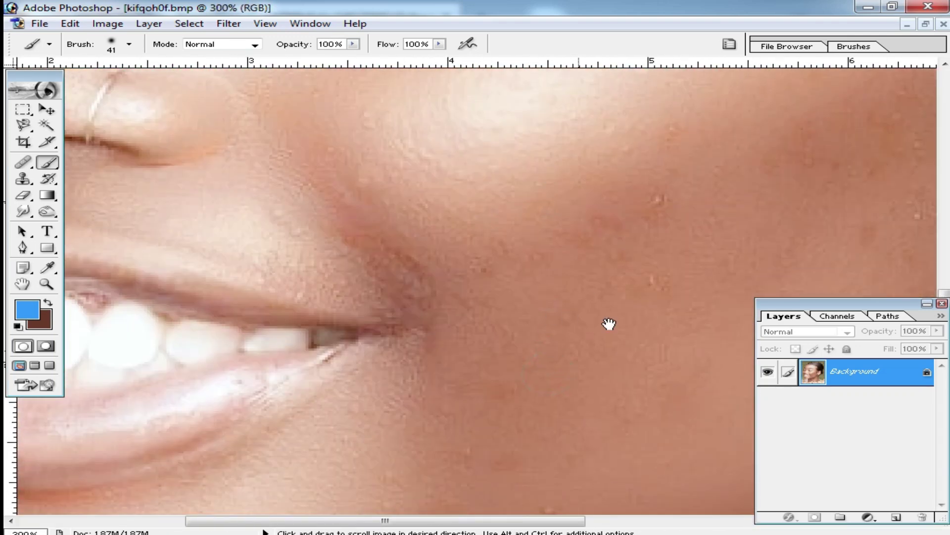
{"action": "left_click", "coordinate": [600, 272], "text": "alt"}
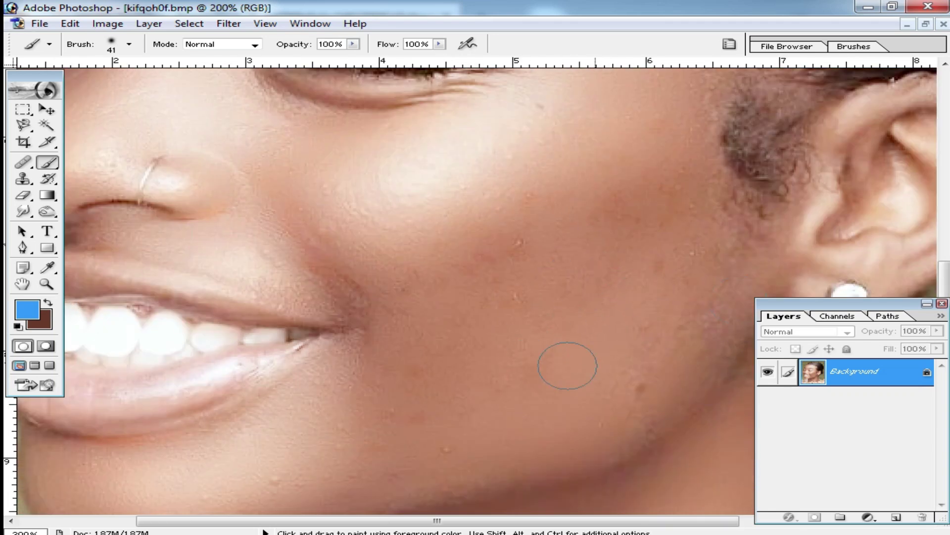
{"action": "left_click", "coordinate": [527, 297], "text": "alt"}
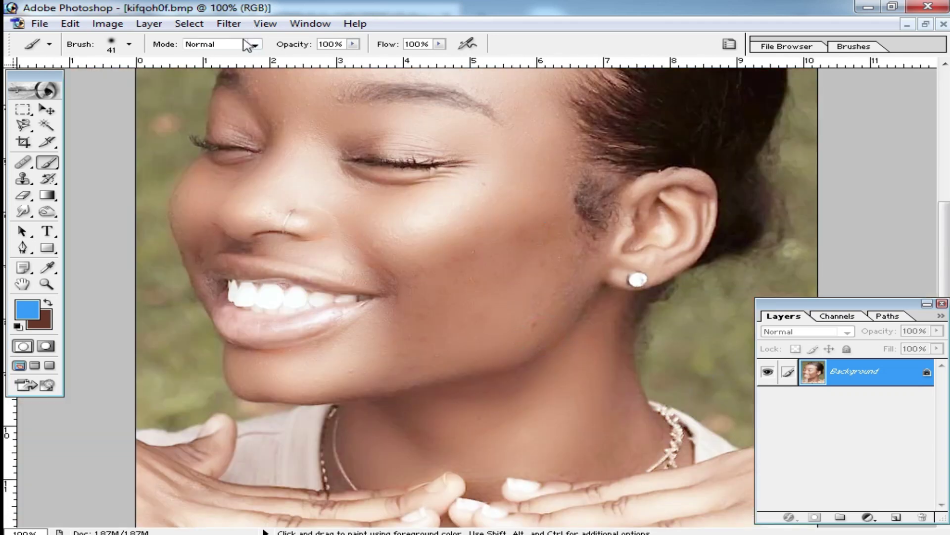
Apply Noiseware Professional again with stronger sharpening and with luminance noise level and luminance noise reduction at their maximum.
{"action": "mouse_move", "coordinate": [329, 417]}
{"action": "left_click", "coordinate": [545, 417]}
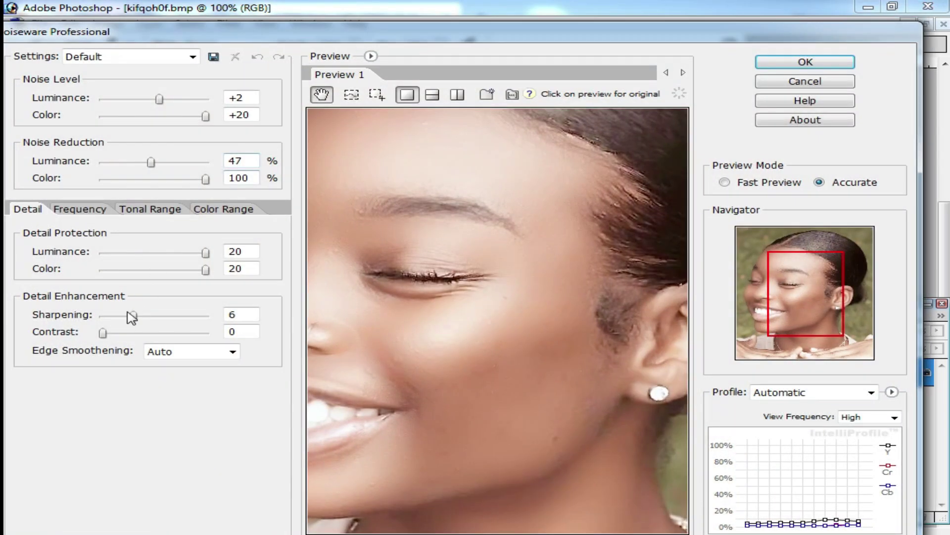
{"action": "left_click_drag", "start_coordinate": [132, 317], "coordinate": [142, 317]}
{"action": "left_click_drag", "start_coordinate": [151, 161], "coordinate": [265, 184]}
{"action": "left_click_drag", "start_coordinate": [159, 99], "coordinate": [646, 101]}
{"action": "left_click", "coordinate": [787, 64]}
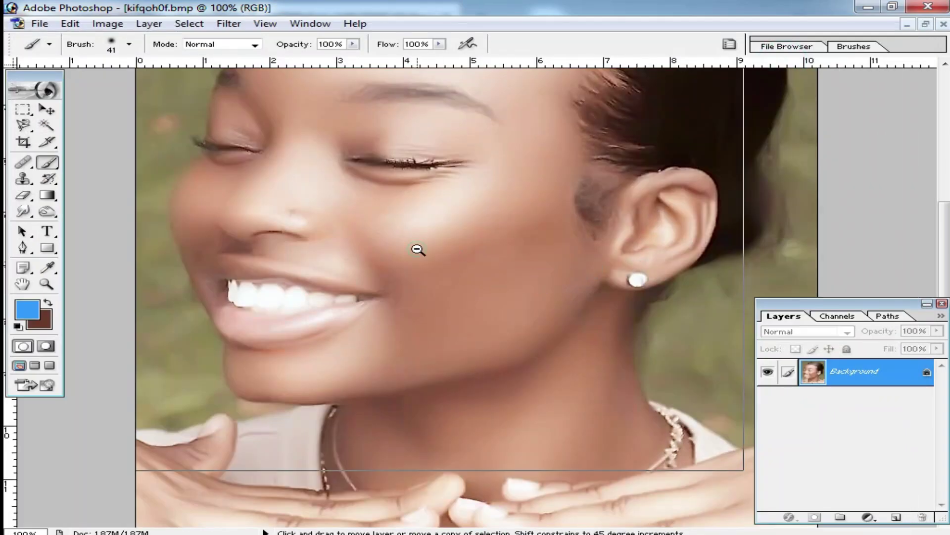
Examine the smoothed skin around the eye and cheek up close and across the whole portrait.
{"action": "left_click", "coordinate": [418, 250], "text": "ctrl+alt"}
{"action": "left_click", "coordinate": [530, 311], "text": "ctrl+alt"}
{"action": "left_click", "coordinate": [490, 299], "text": "ctrl"}
{"action": "left_click", "coordinate": [479, 283], "text": "ctrl"}
{"action": "left_click", "coordinate": [473, 271], "text": "ctrl"}
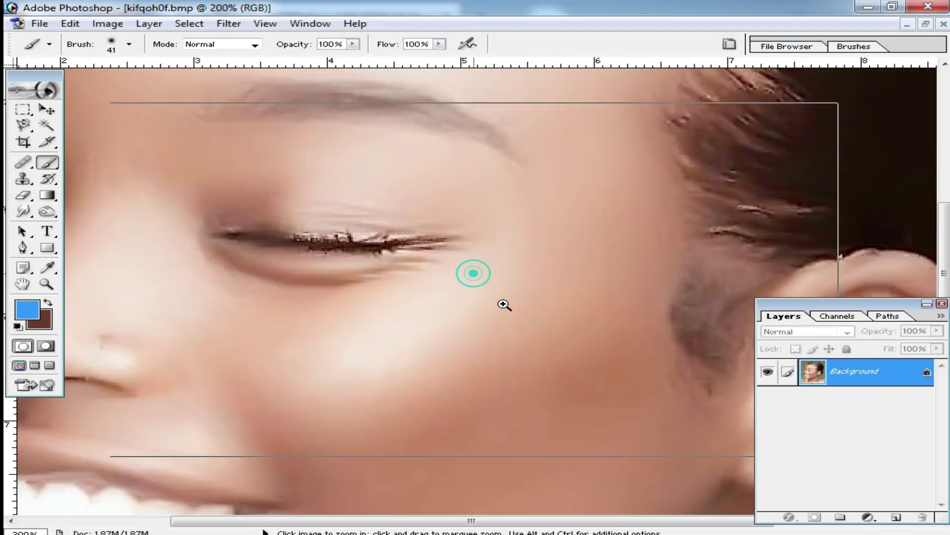
{"action": "left_click", "coordinate": [503, 304], "text": "ctrl"}
{"action": "left_click_drag", "start_coordinate": [489, 398], "coordinate": [796, 317]}
{"action": "left_click", "coordinate": [471, 298], "text": "ctrl+alt"}
{"action": "left_click", "coordinate": [478, 297], "text": "ctrl+alt"}
{"action": "left_click", "coordinate": [669, 368], "text": "ctrl+alt"}
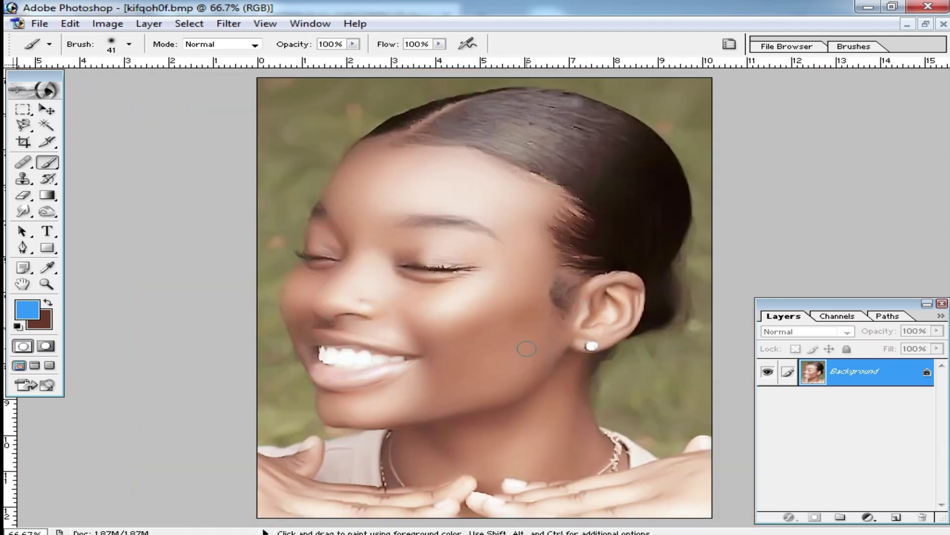
{"action": "scroll", "coordinate": [521, 334], "scroll_direction": "down", "scroll_amount": 1}
{"action": "scroll", "coordinate": [515, 339], "scroll_direction": "up", "scroll_amount": 2}
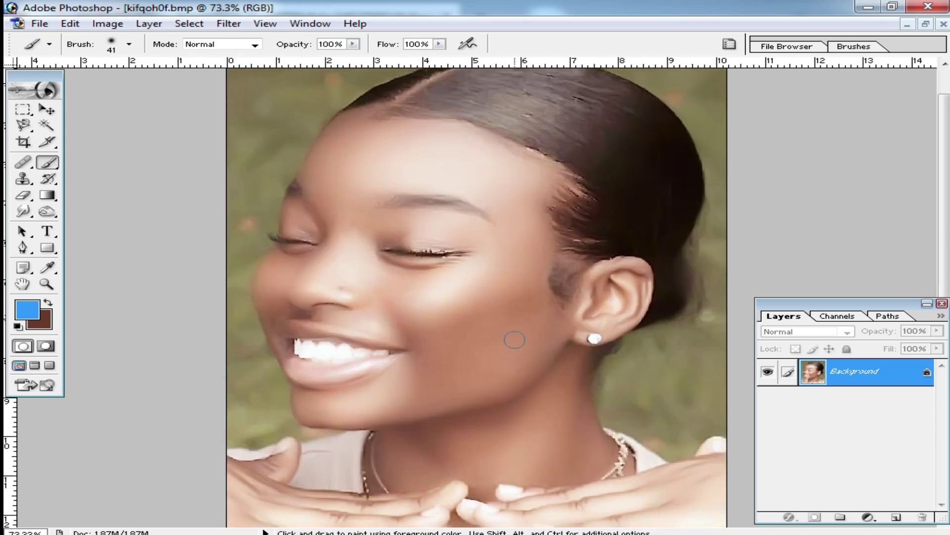